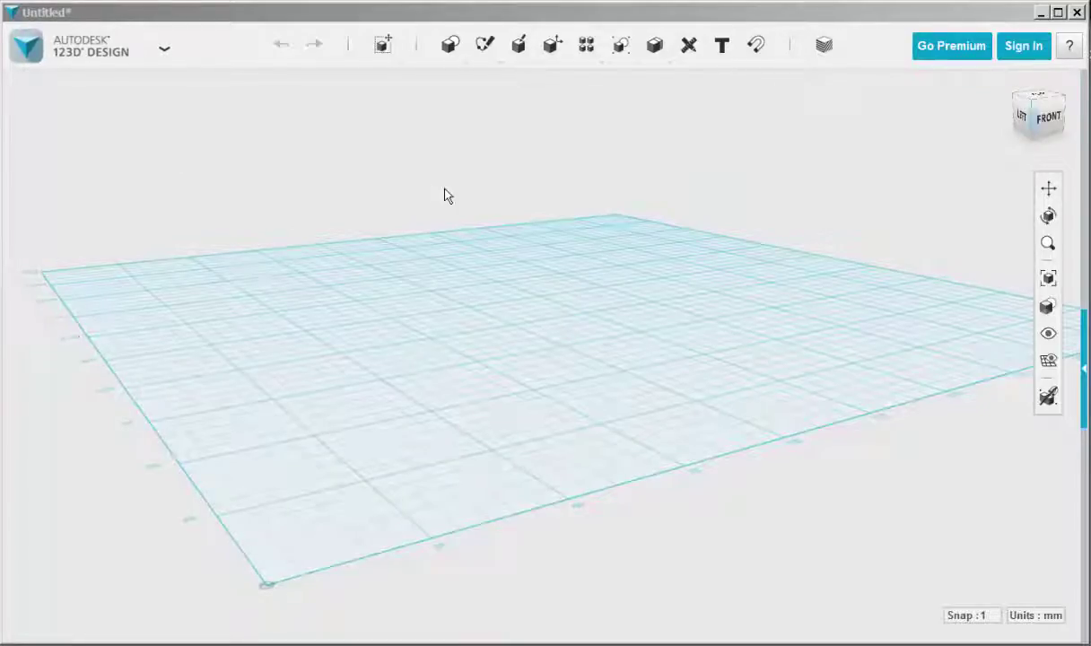
Step: View the grid from the top, framing the origin and the 0–200 mm rulers
click(1028, 97)
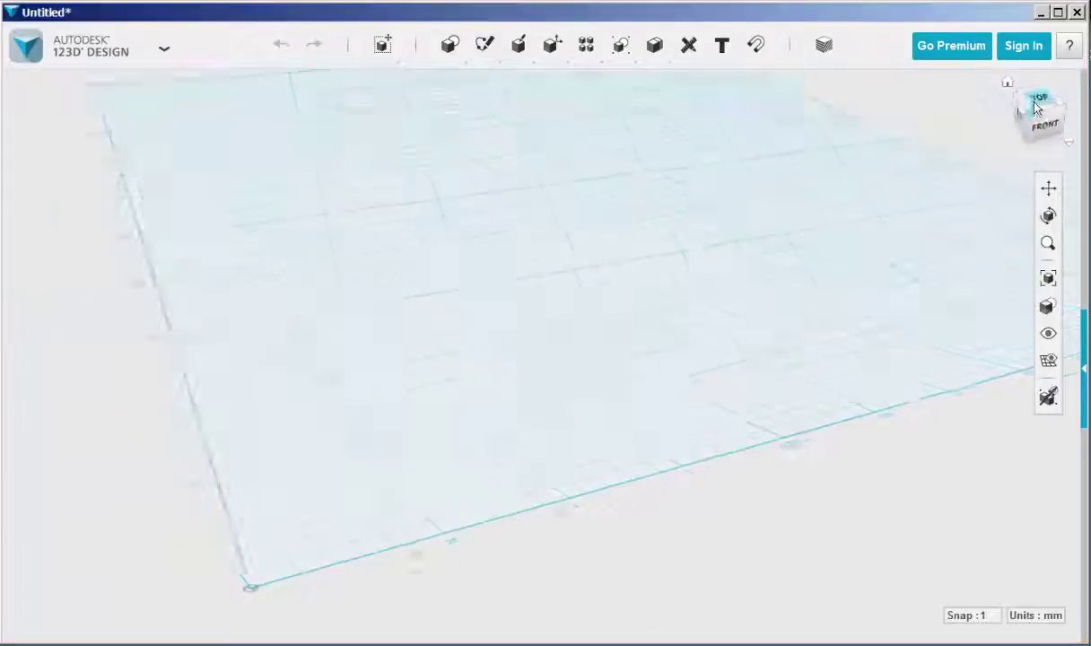
middle_drag(511, 279, 341, 487)
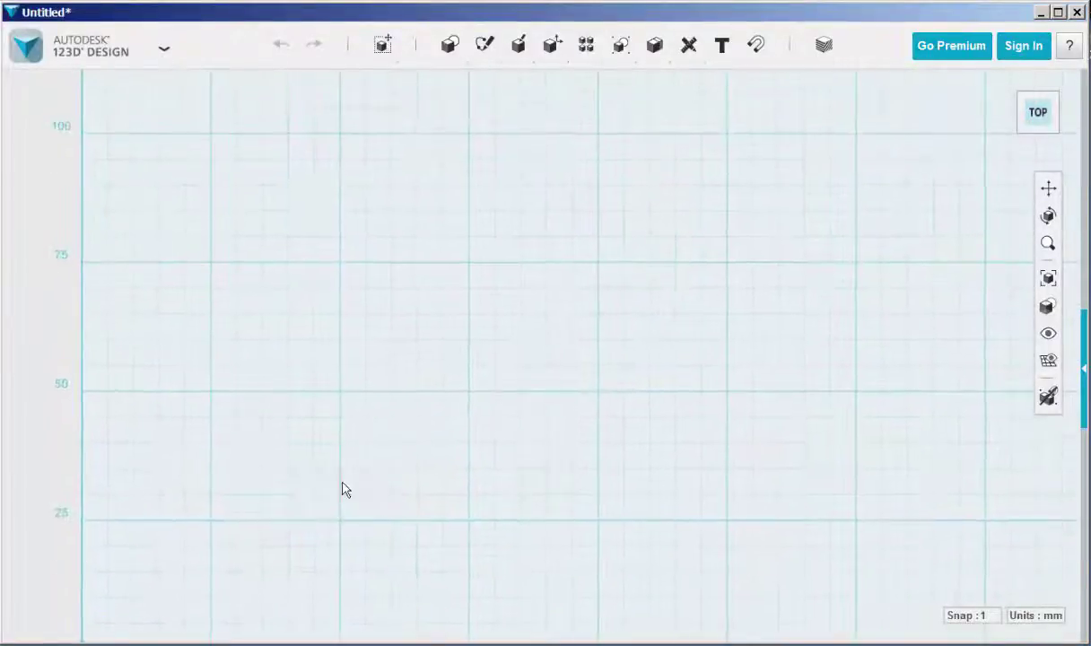
scroll(350, 484, down, 2)
mouse_move(484, 48)
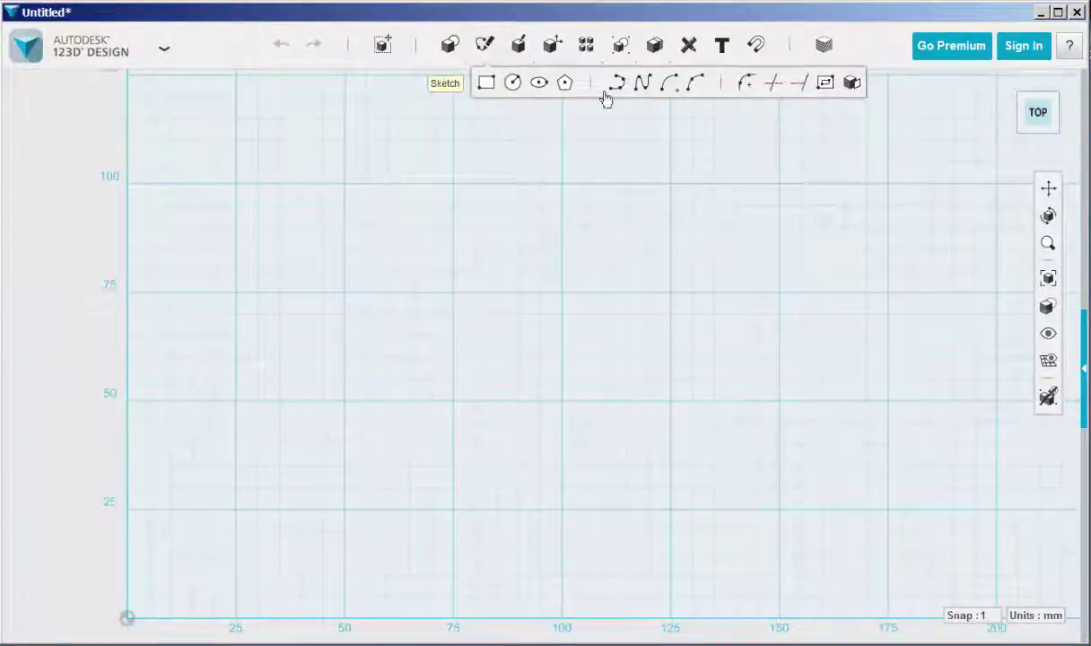
Step: Draw a closed polyline octagon with 25 mm edges and 45° chamfered corners, starting at 75/50
click(468, 375)
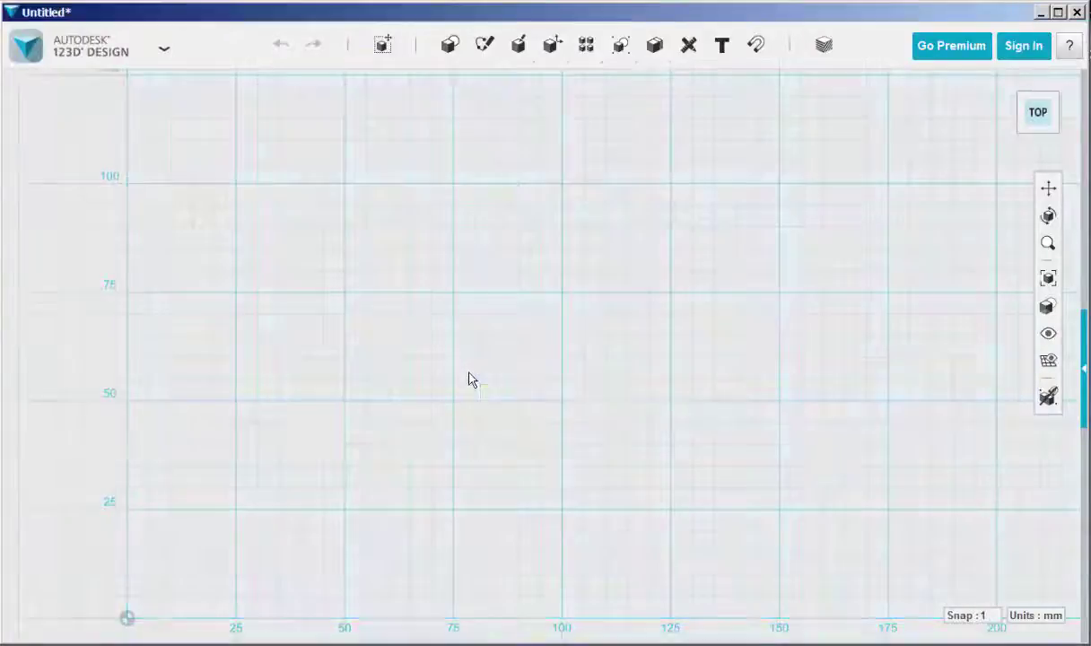
click(453, 401)
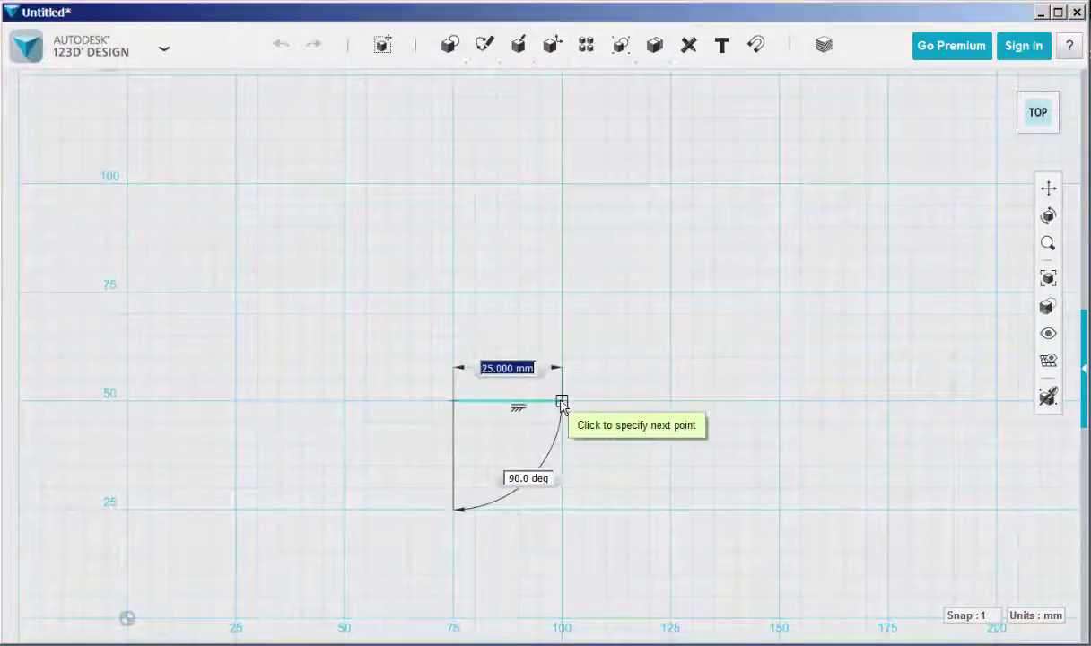
click(562, 401)
click(584, 379)
click(584, 334)
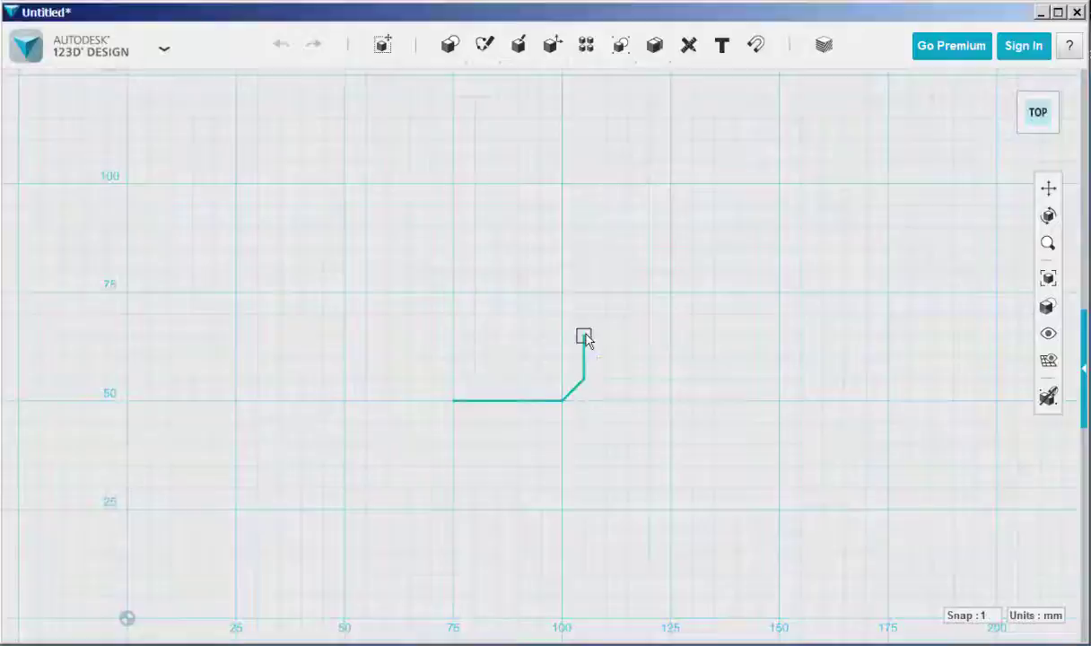
click(562, 314)
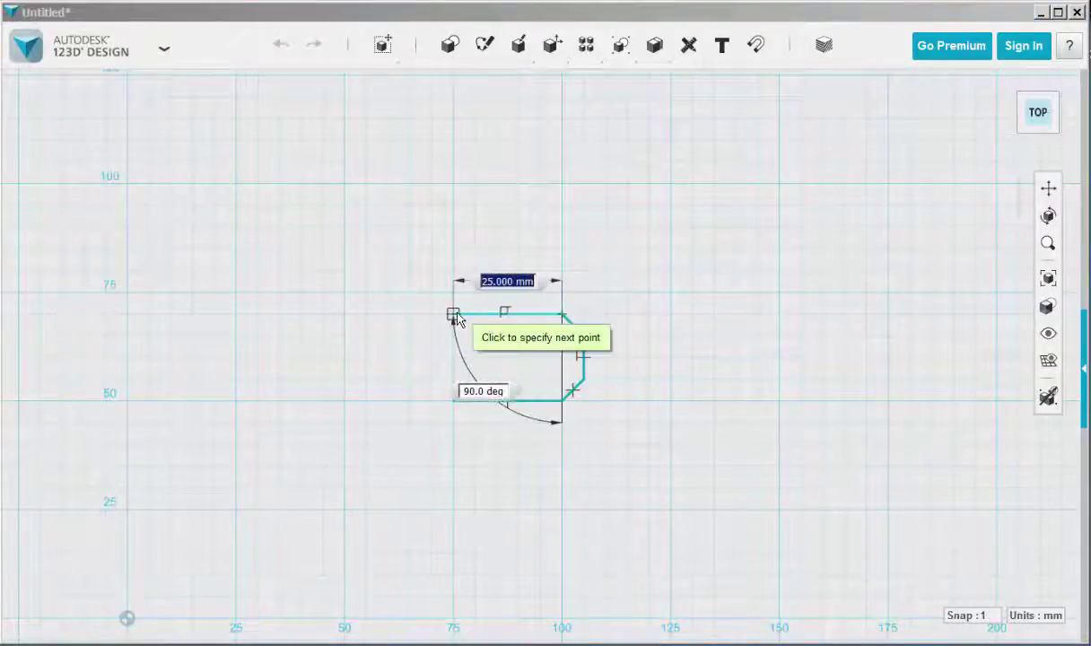
click(453, 314)
click(431, 336)
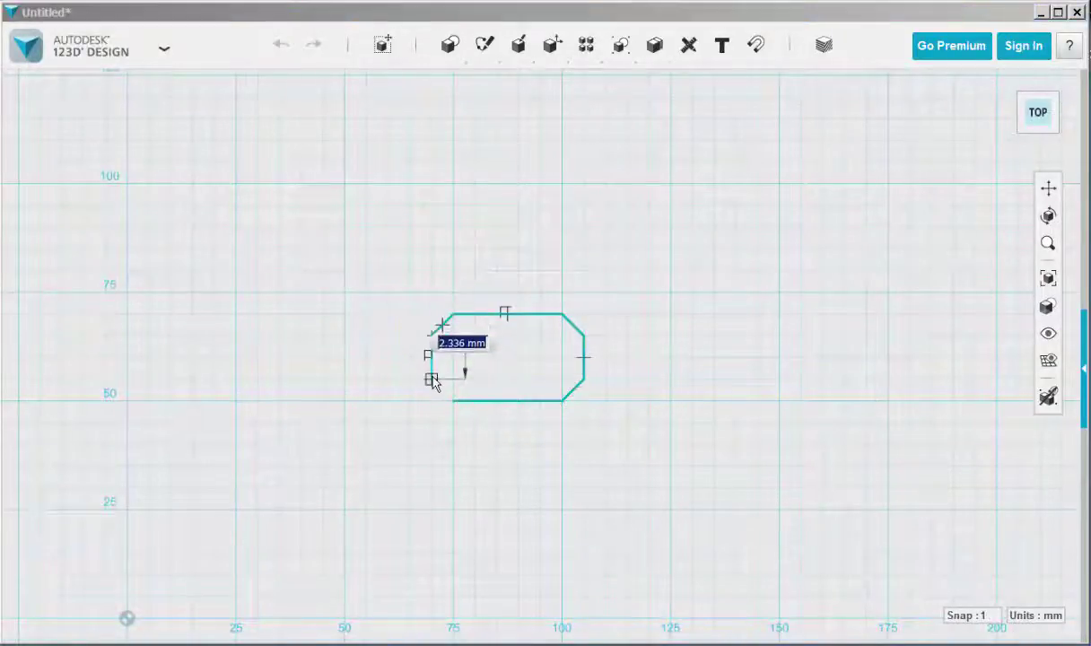
click(432, 379)
click(453, 401)
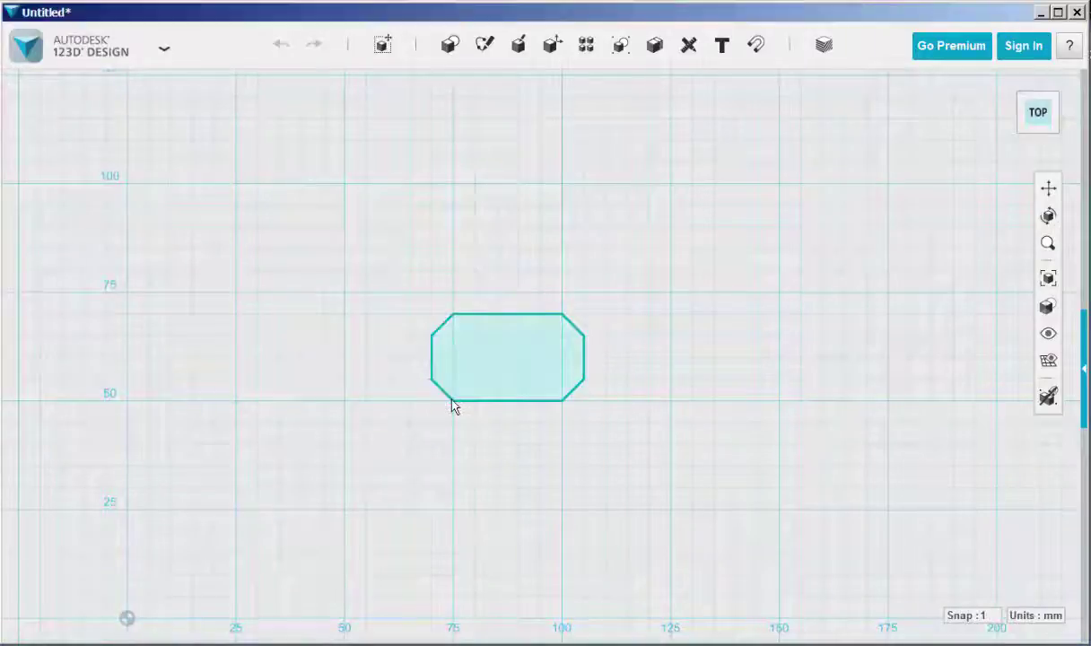
key(Escape)
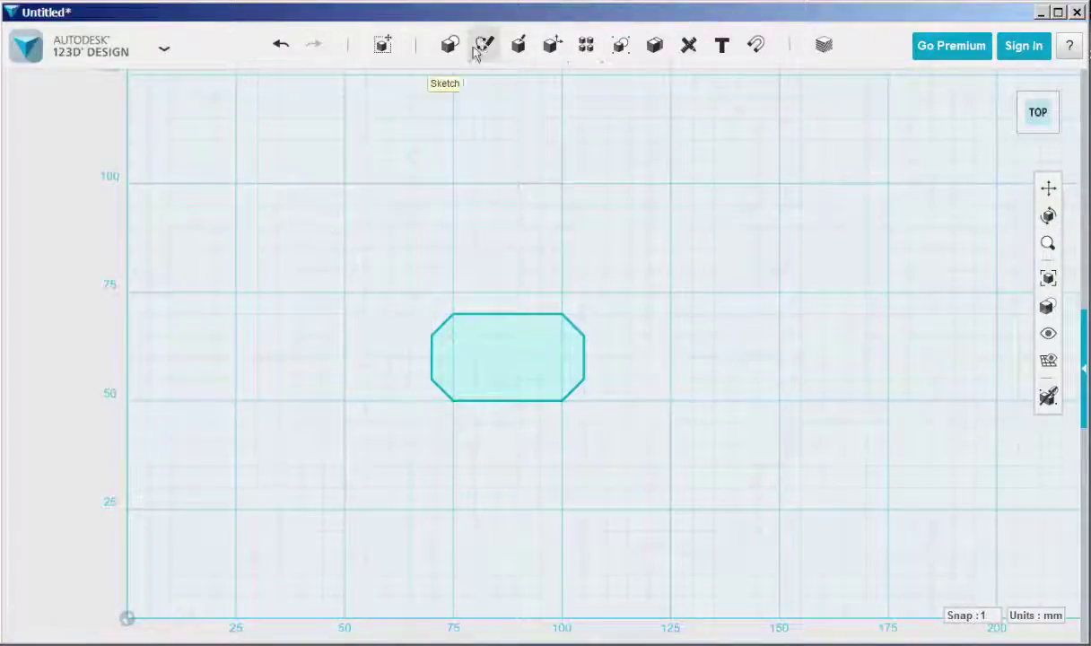
Step: Sketch a 15 × 10 mm rectangle on the grid inside the octagon outline
mouse_move(482, 47)
click(444, 222)
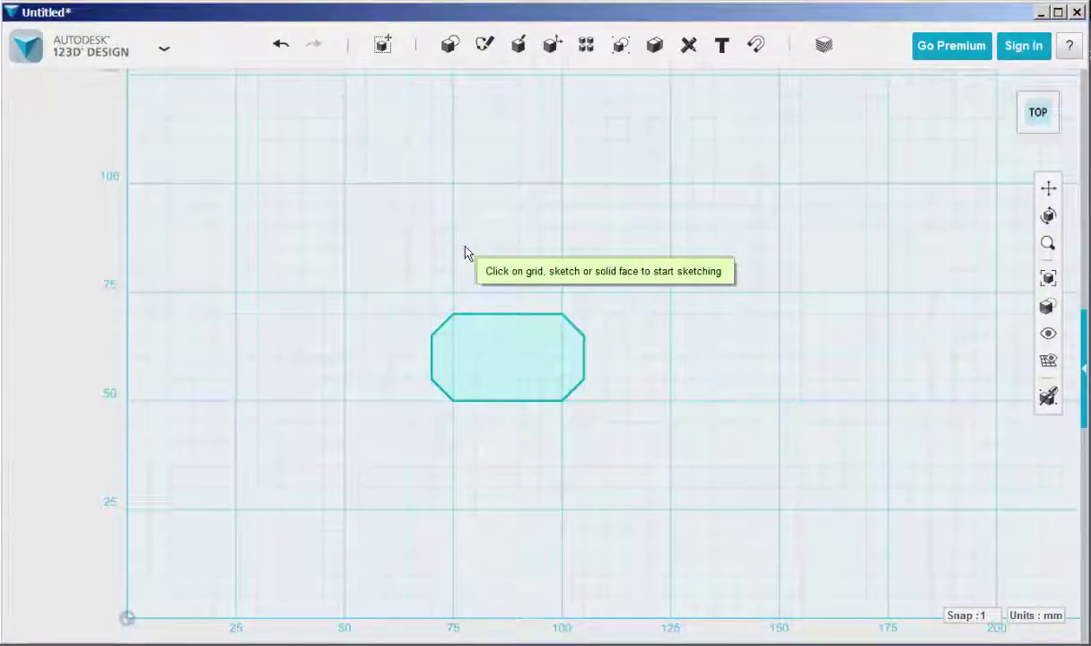
click(464, 252)
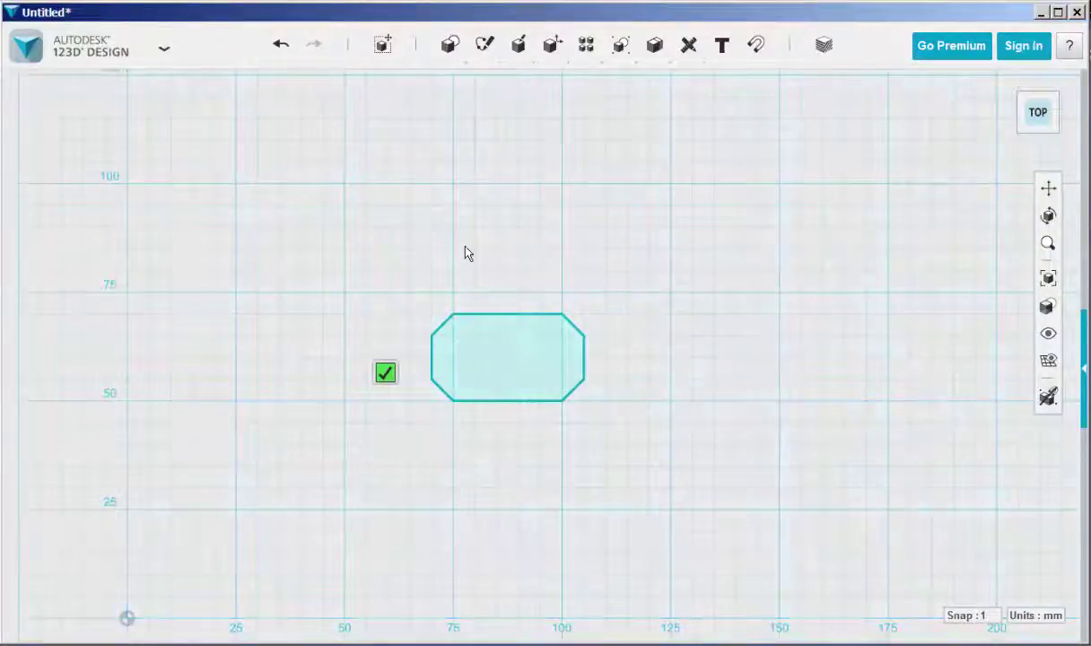
click(473, 335)
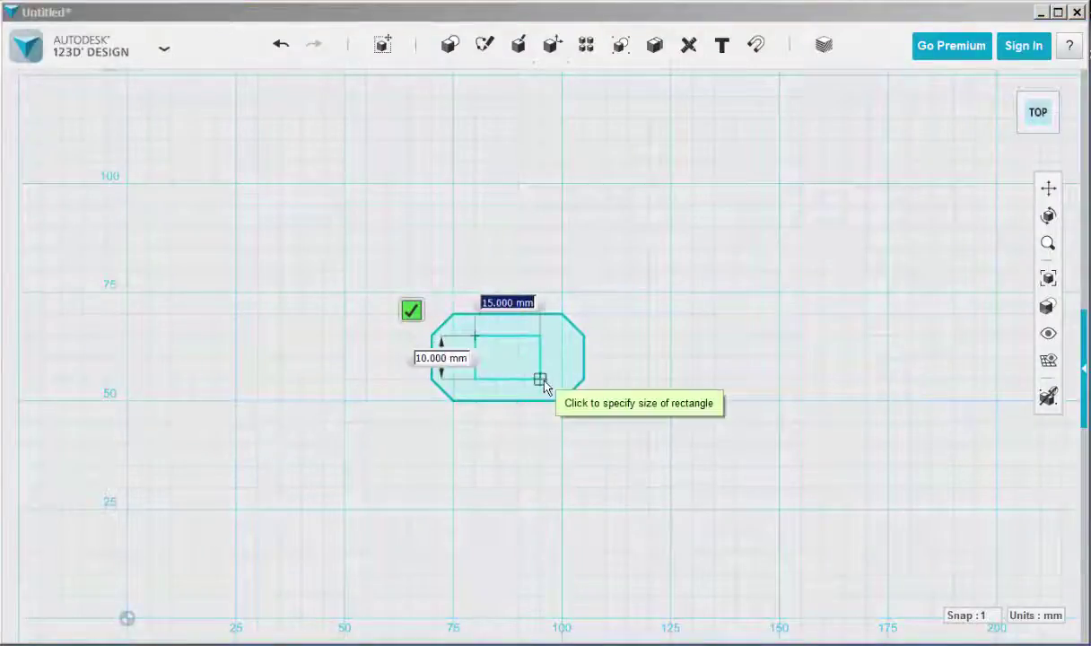
click(541, 378)
click(477, 356)
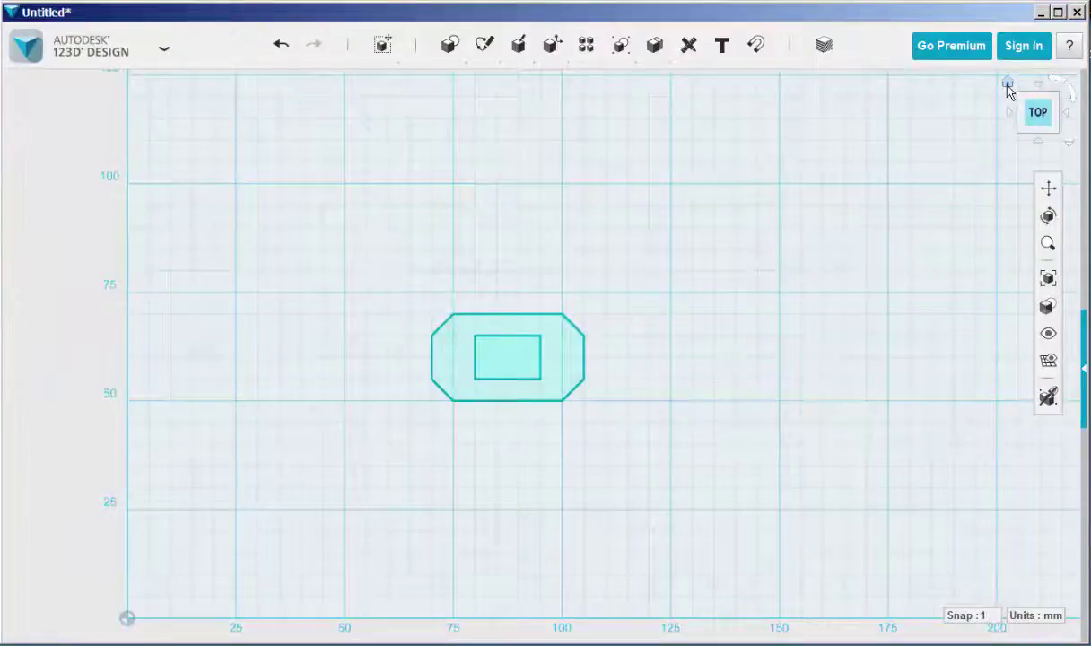
Step: In the default 3D view, move the rectangle profile about 4.5 mm up above the octagon
click(1008, 85)
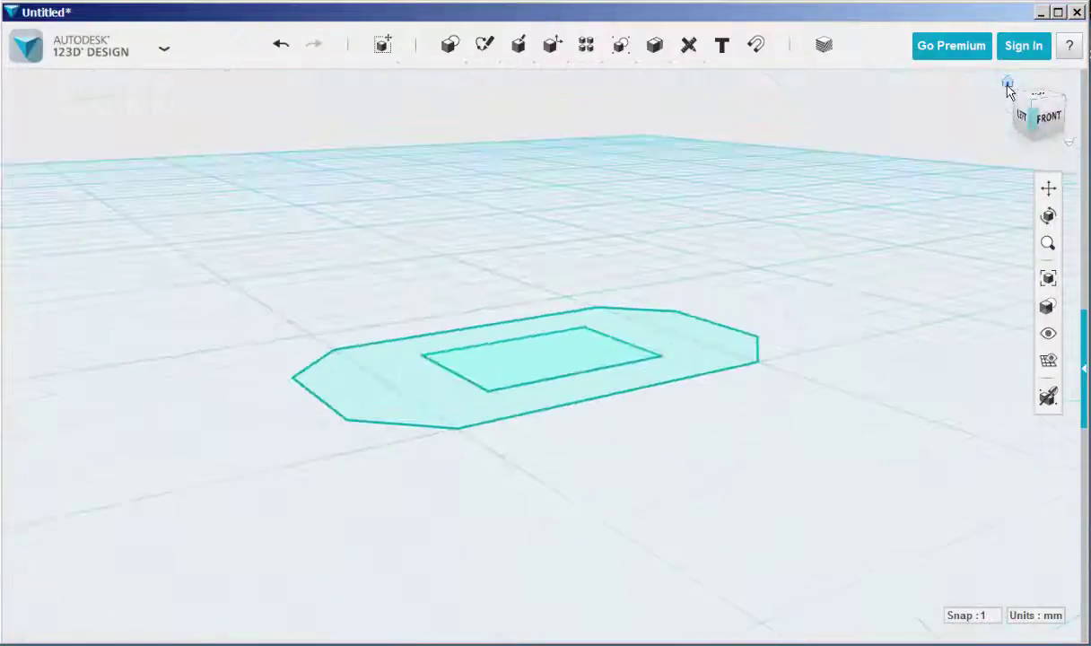
click(541, 350)
mouse_move(572, 410)
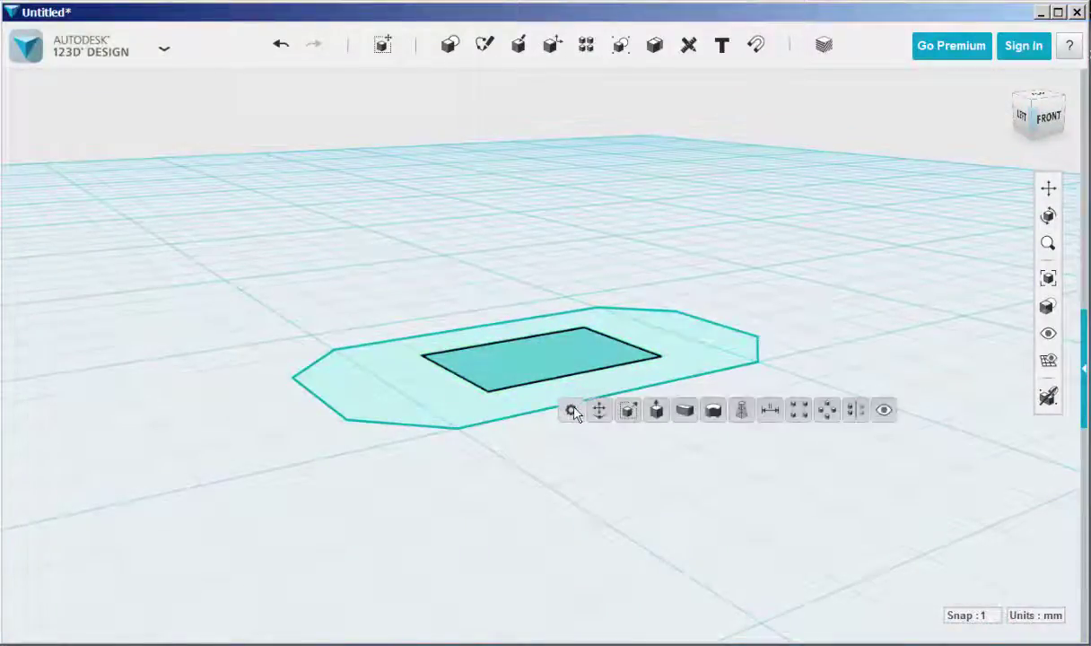
click(602, 412)
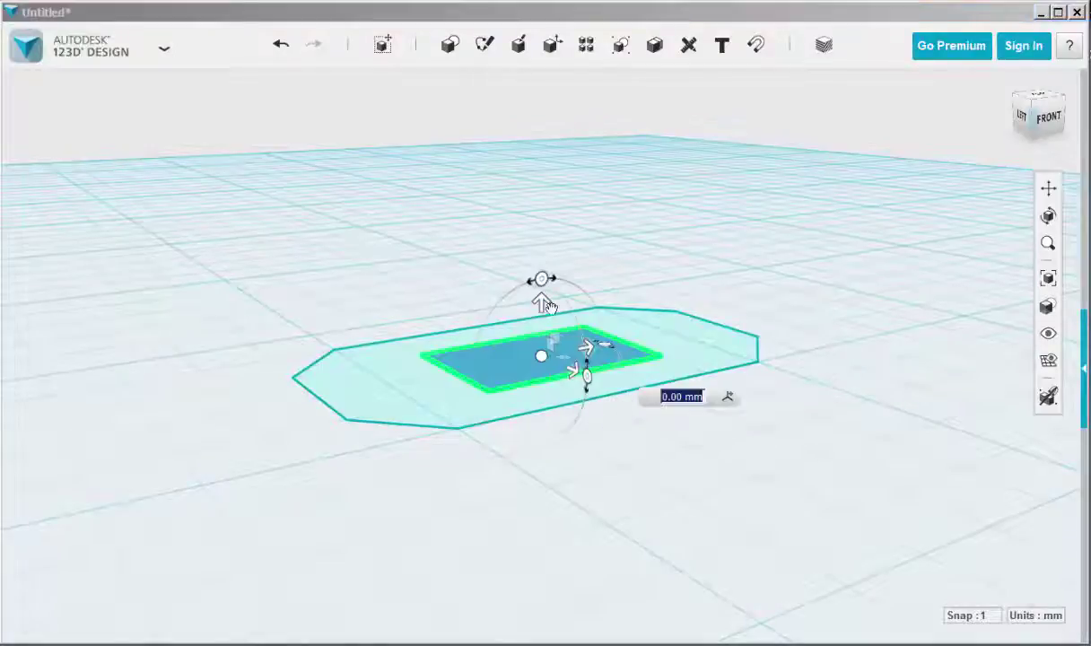
drag(540, 305, 521, 243)
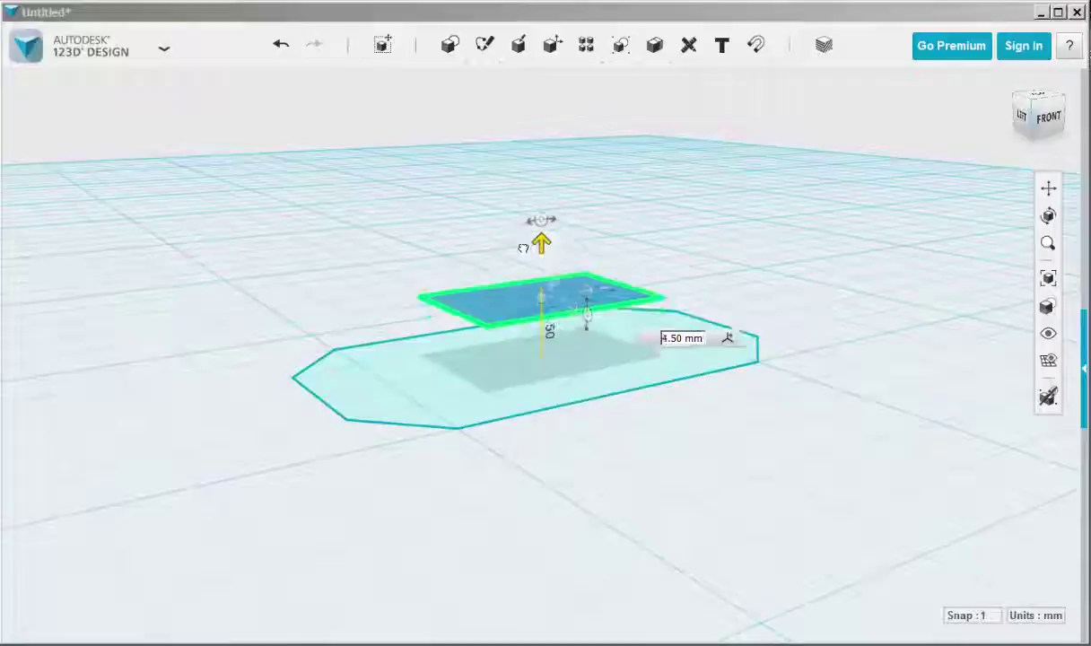
Step: Loft the octagon profile to the raised rectangle, then select the resulting tapered solid
click(431, 221)
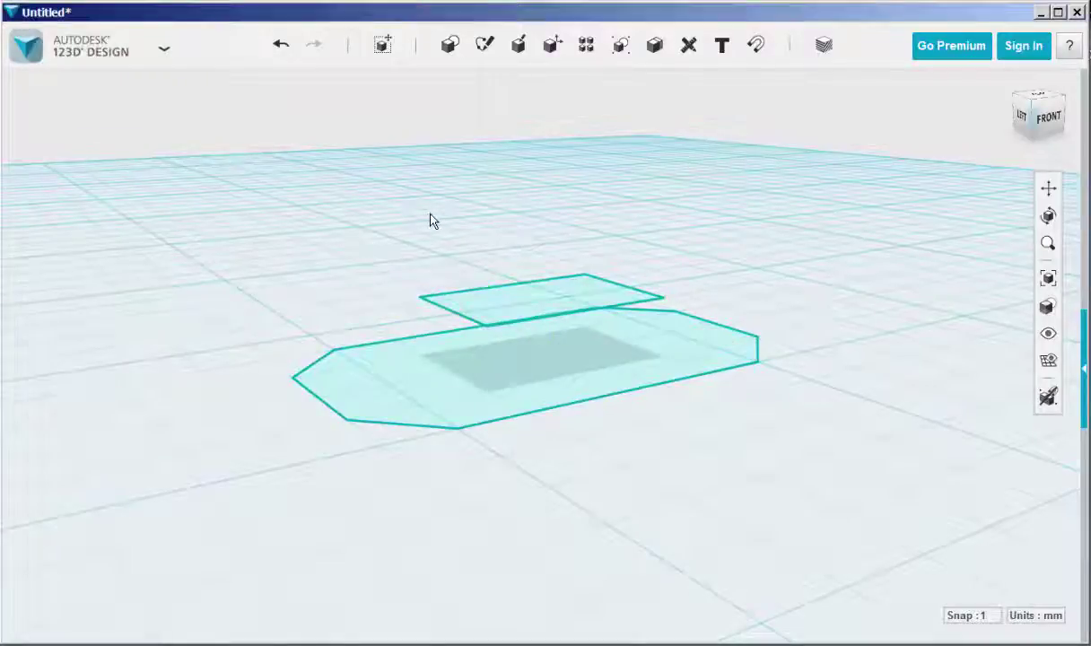
click(405, 379)
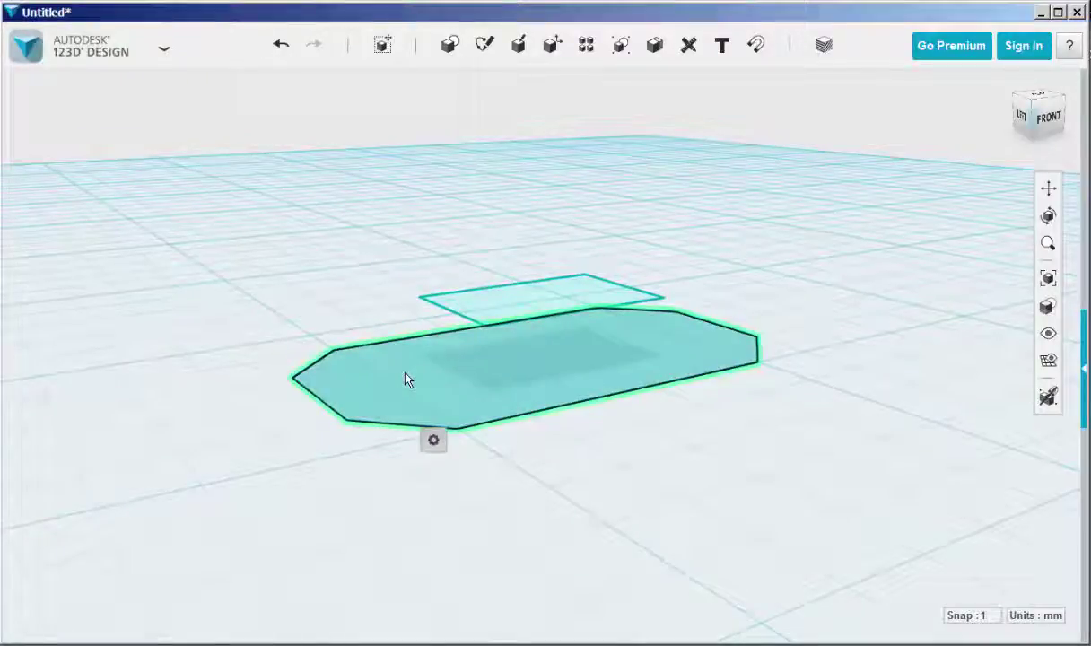
click(482, 303)
mouse_move(510, 363)
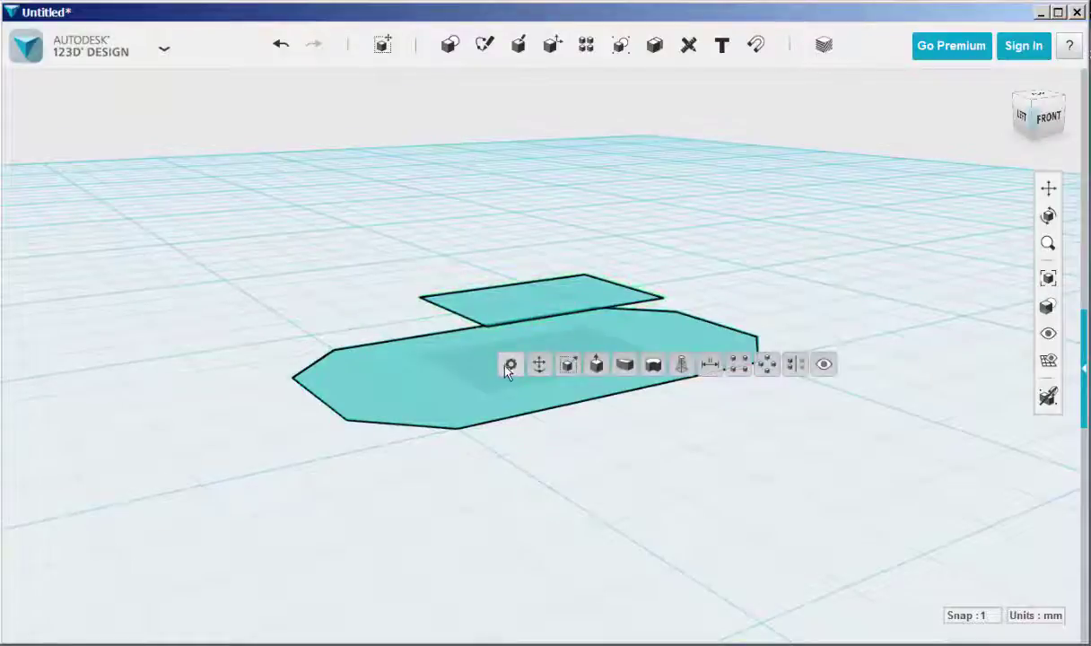
click(679, 364)
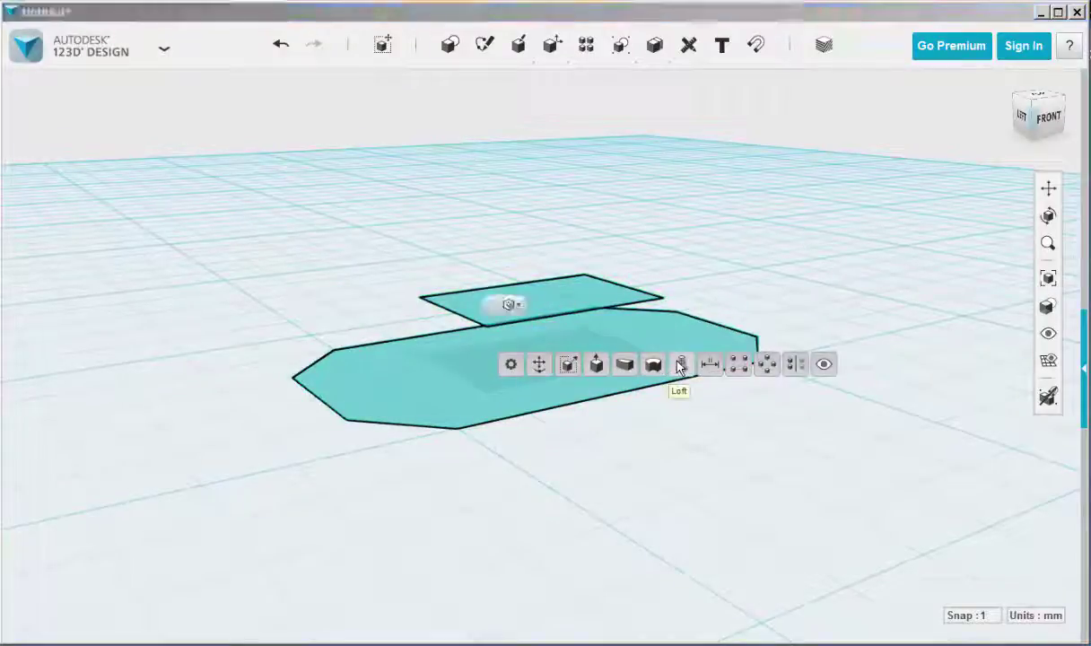
click(634, 445)
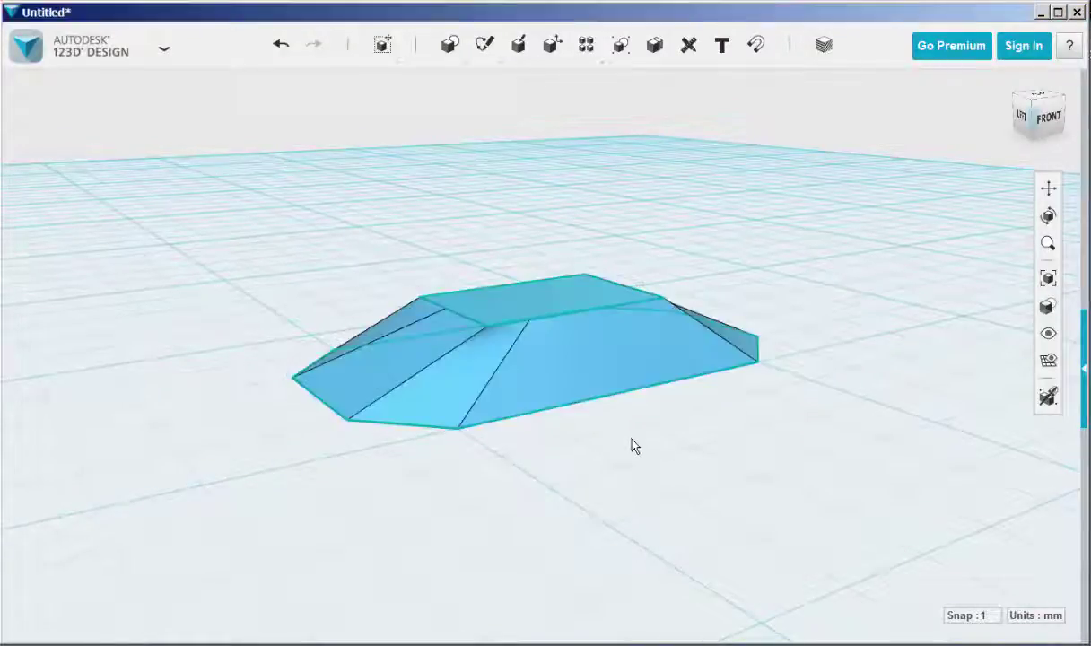
drag(231, 204, 849, 541)
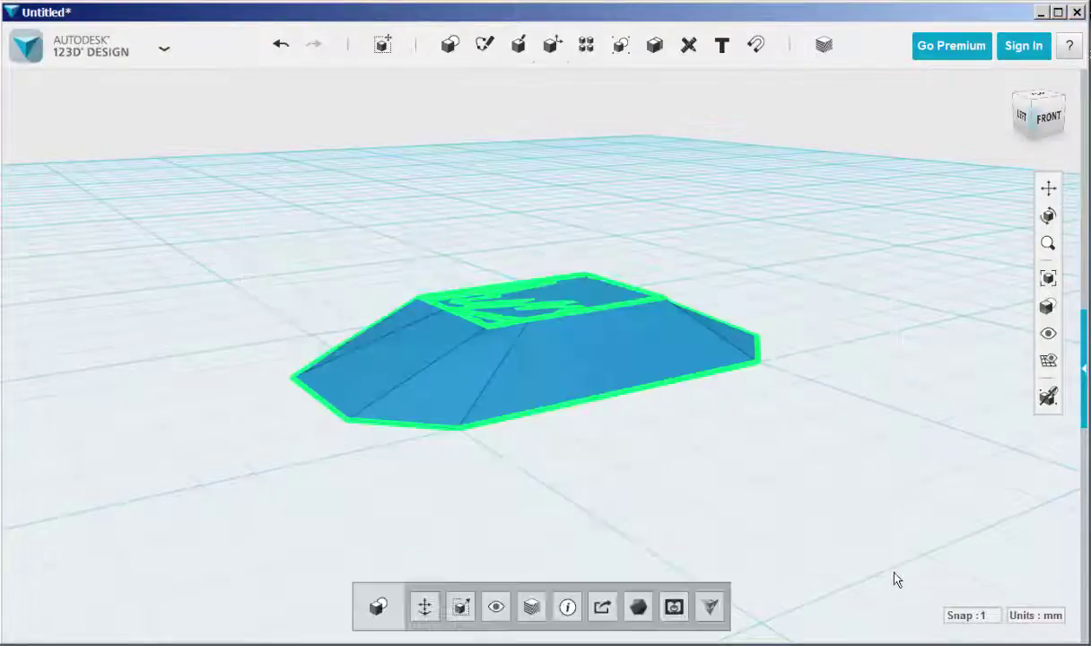
Step: Rotate the lofted solid 180° so the wide octagon face is on top
mouse_move(383, 49)
click(382, 83)
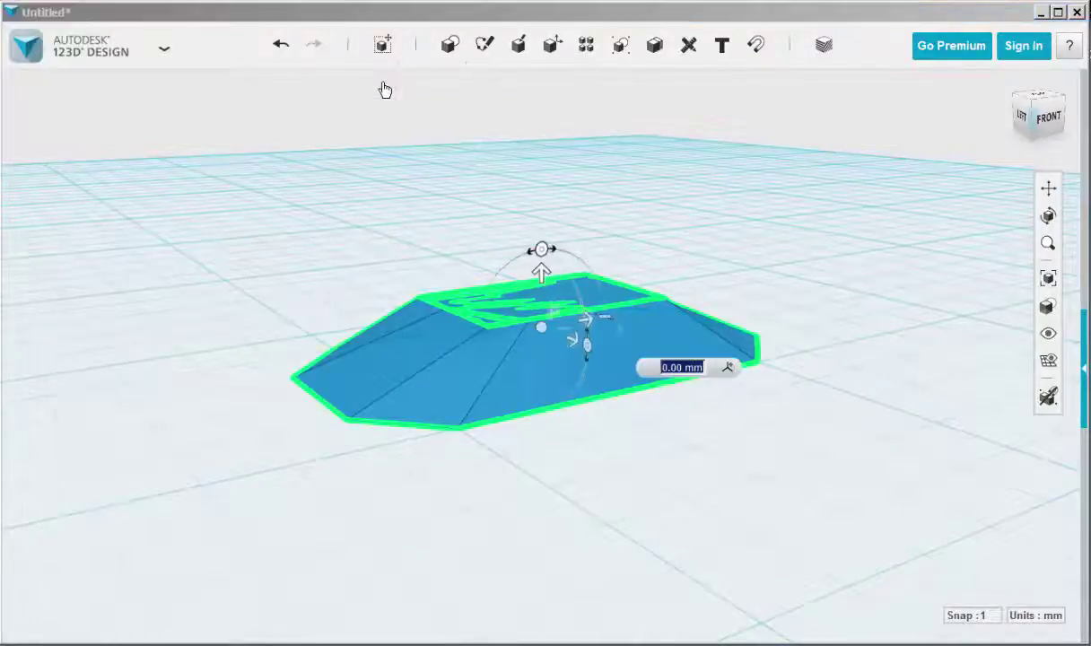
drag(542, 249, 613, 273)
text(180)
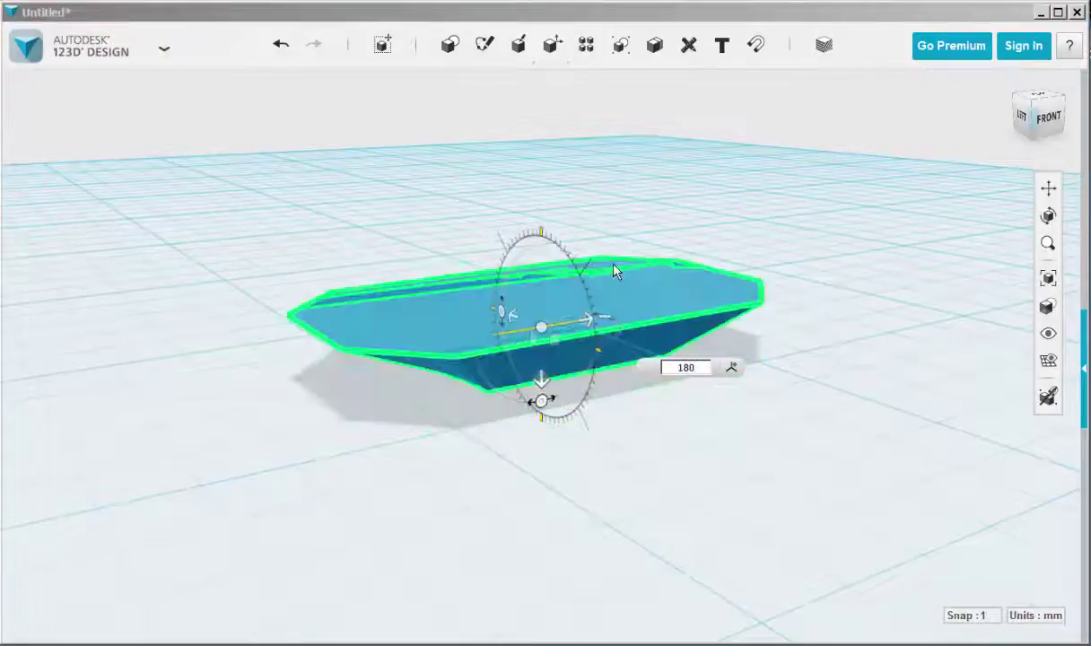
key(Return)
Step: Hide the sketches and orbit to look down onto the top face
scroll(911, 349, down, 1)
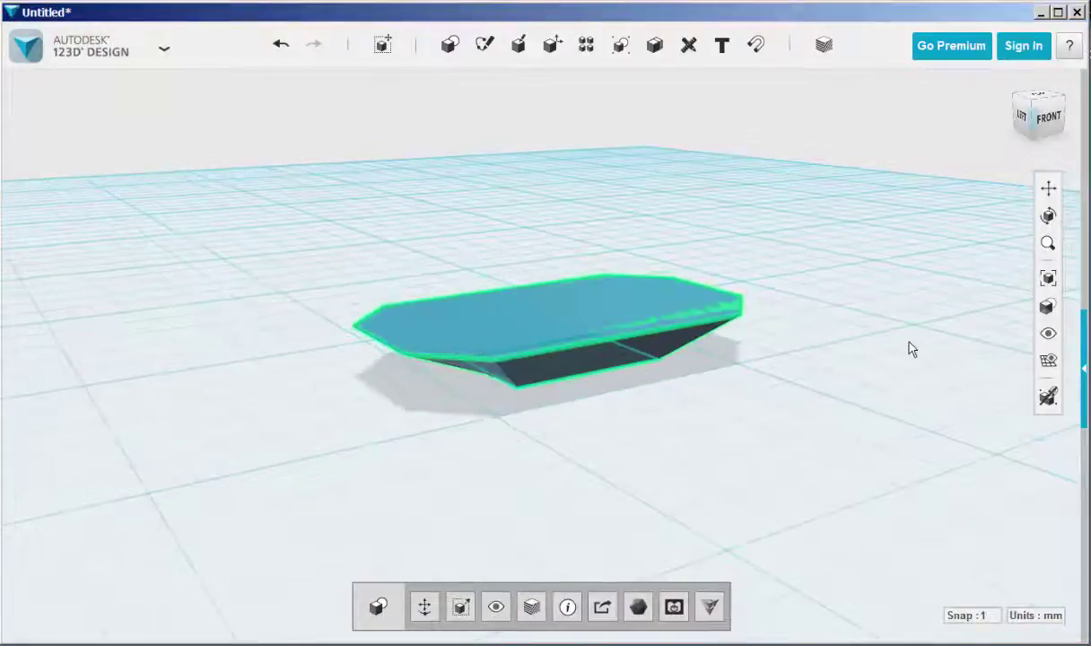
mouse_move(1046, 335)
click(953, 377)
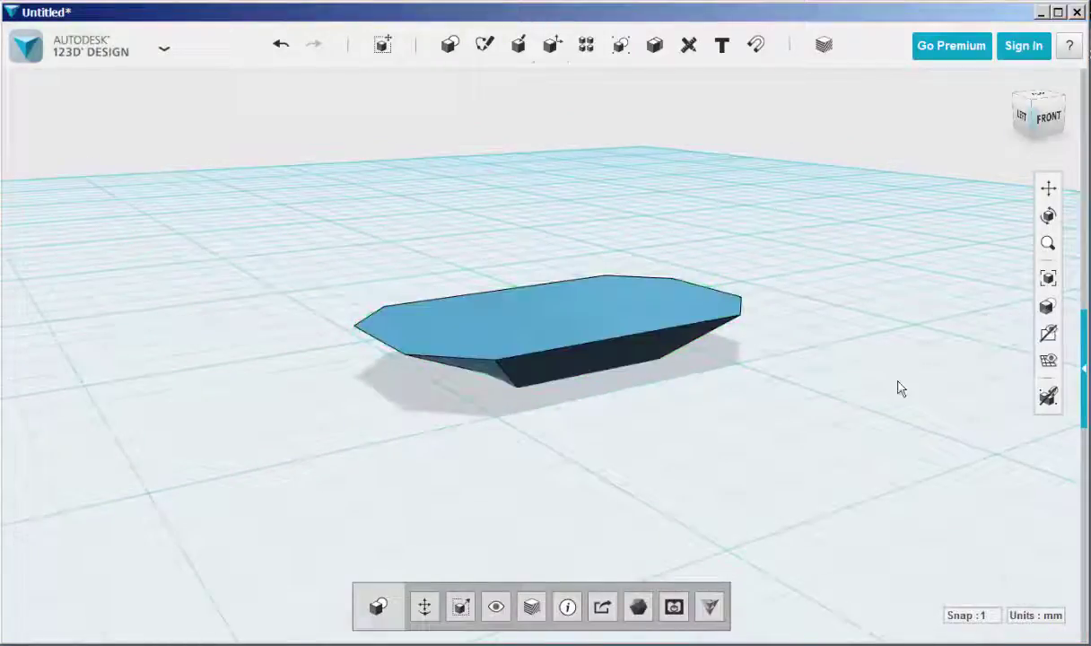
right_drag(816, 372, 798, 391)
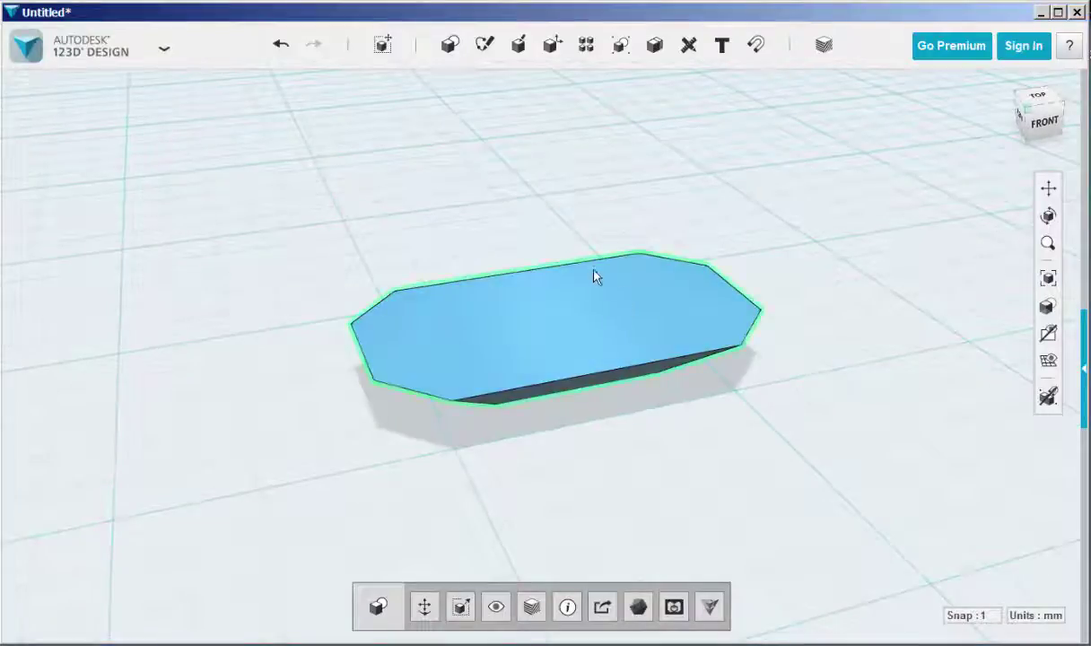
Step: Shell the solid inward from its top face with 0.6 mm thickness
click(570, 277)
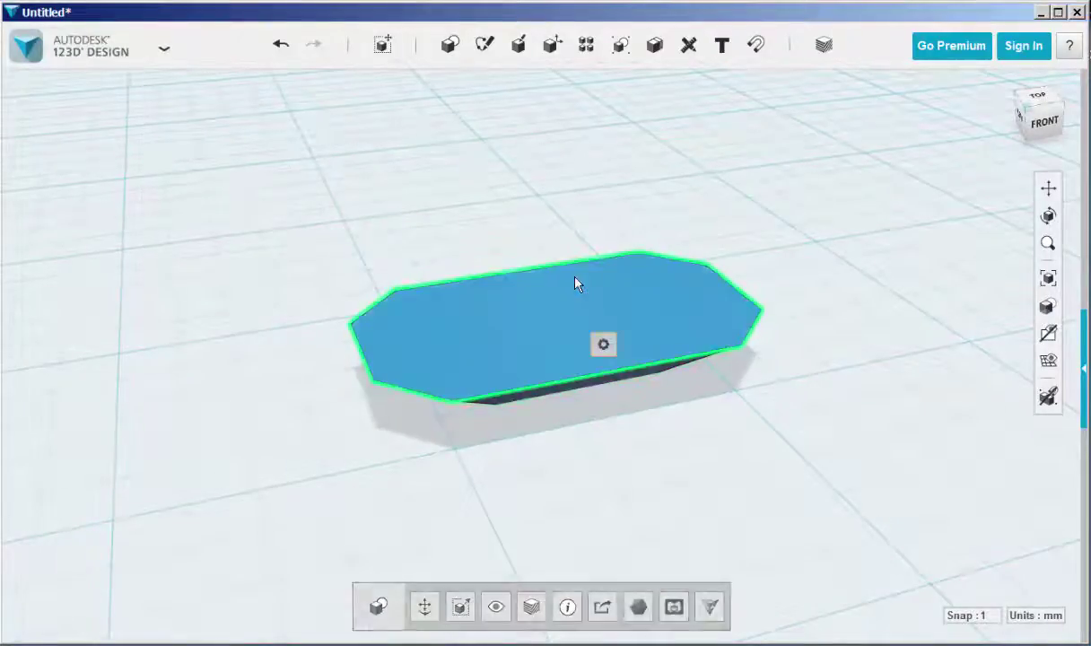
mouse_move(601, 343)
click(688, 347)
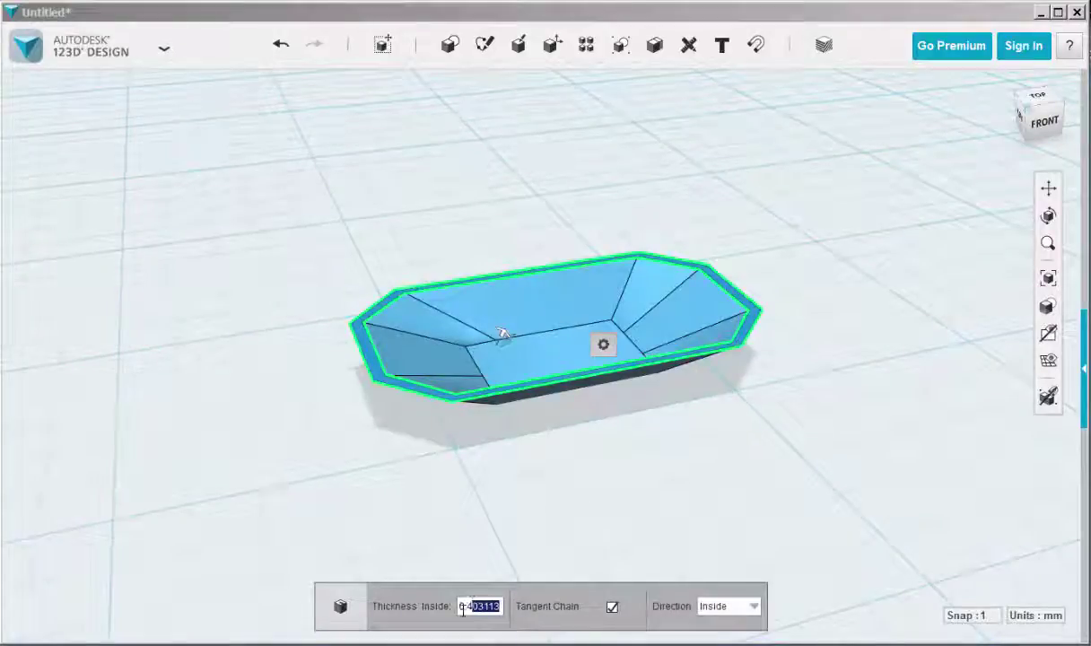
text(0)
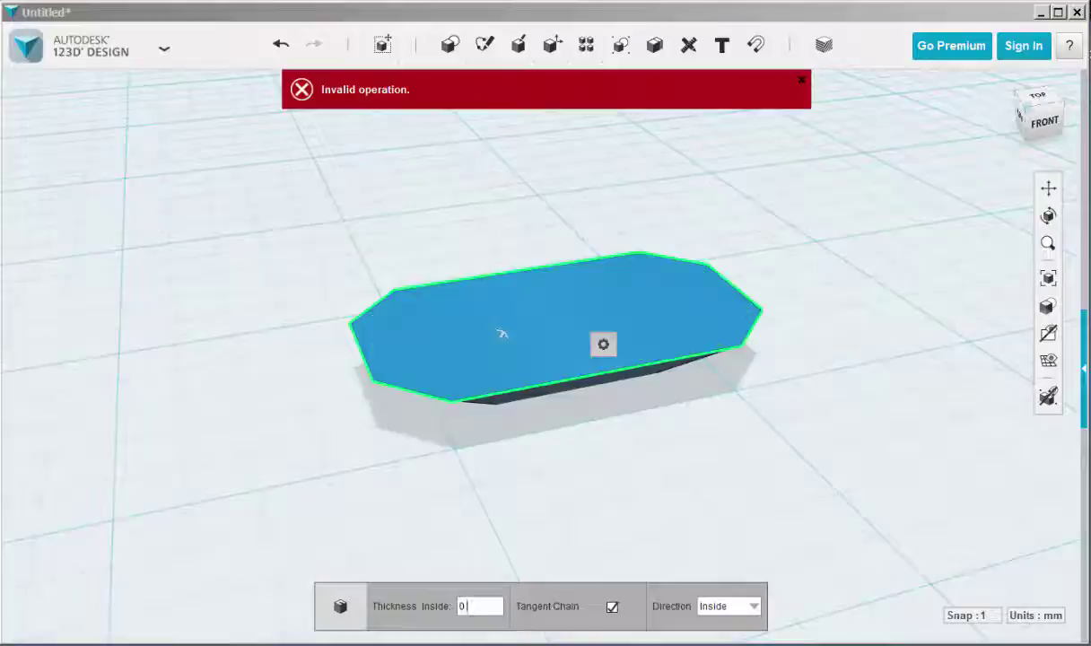
text(.6)
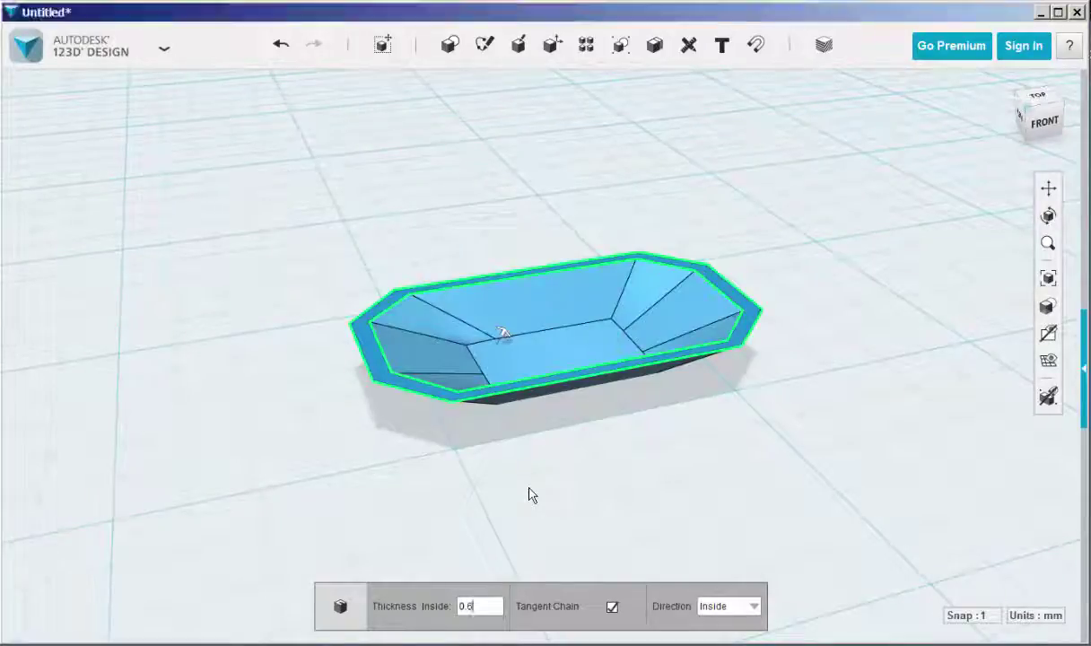
key(Return)
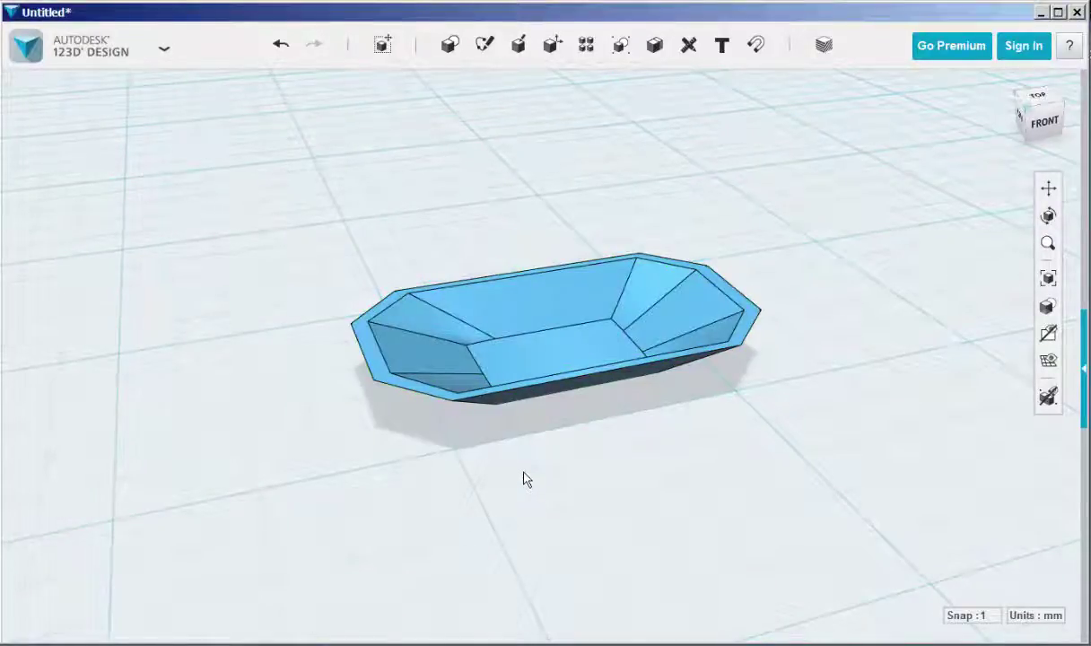
Step: Switch to the Top view, zoom out, and select the hollow jewel solid
scroll(513, 463, down, 2)
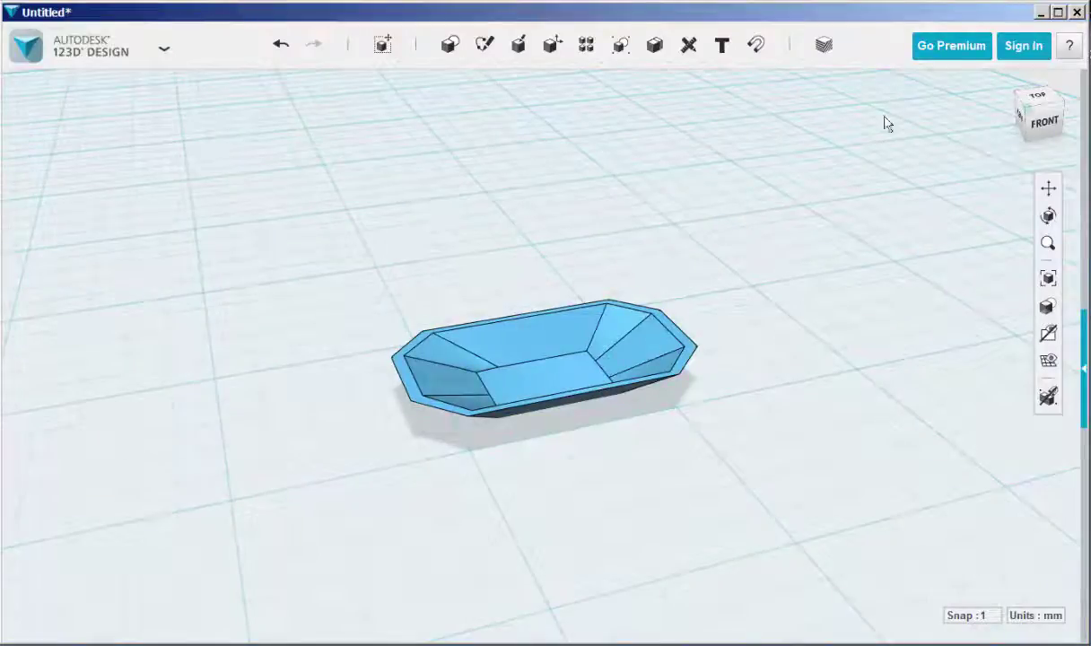
click(1039, 103)
scroll(677, 432, down, 3)
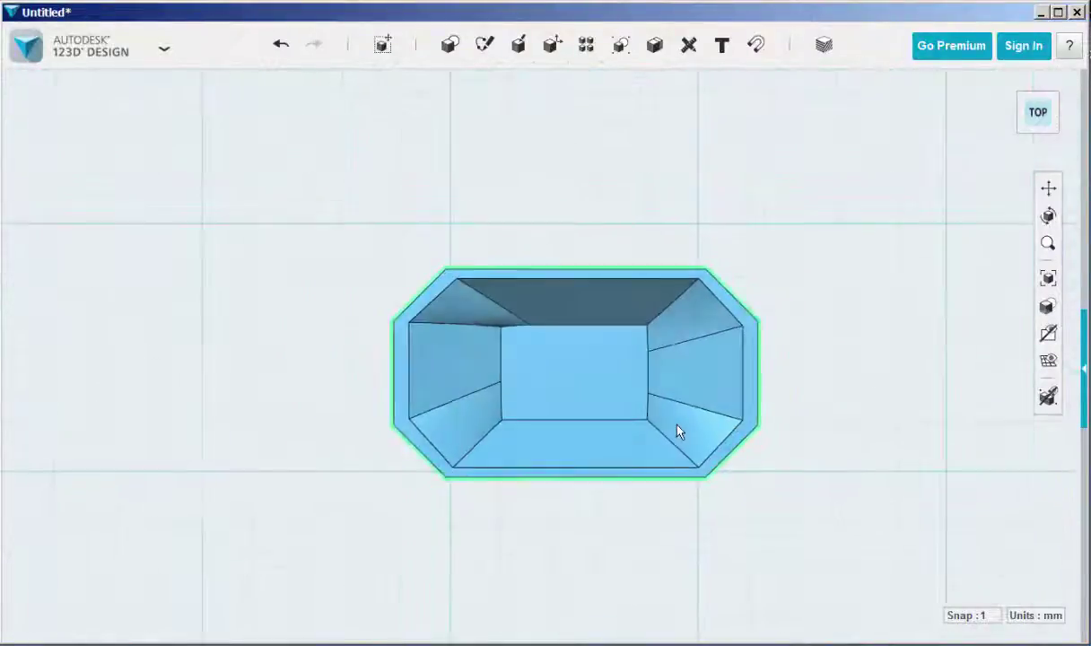
scroll(678, 433, down, 3)
click(616, 409)
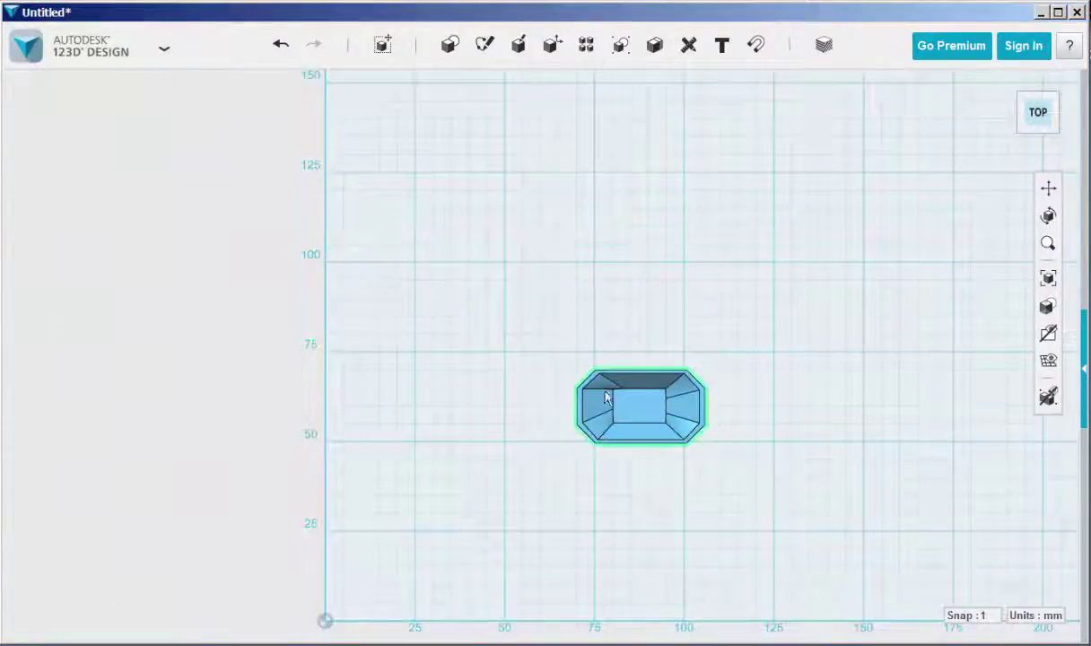
Step: Start a rectangular pattern of the jewel solid, spreading copies upward over 50 mm
mouse_move(586, 45)
click(587, 82)
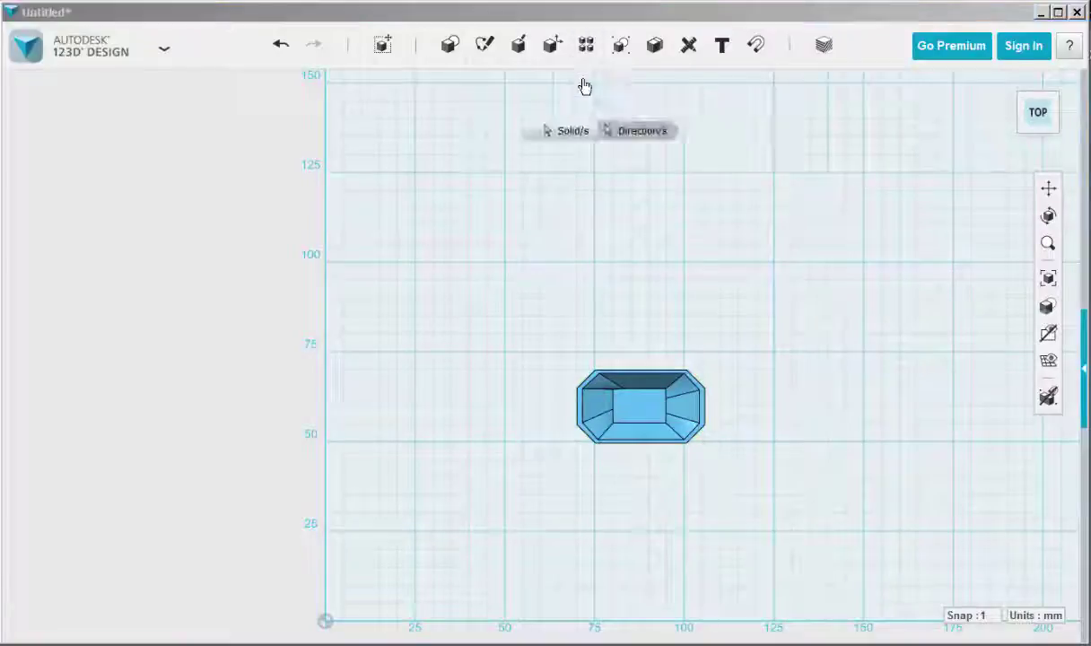
drag(538, 333, 725, 474)
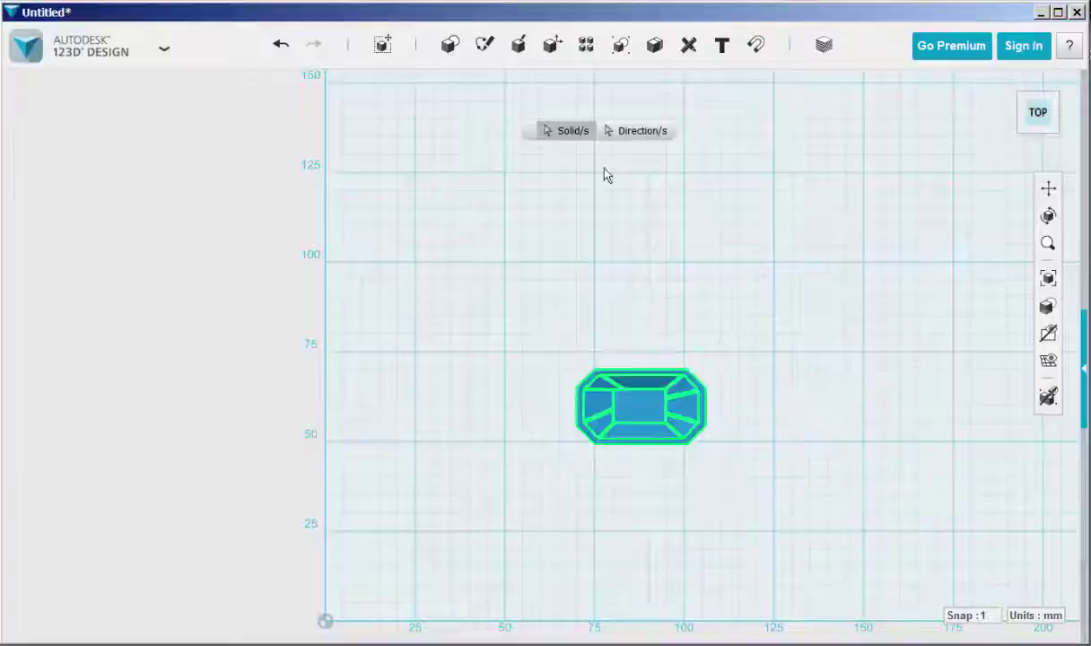
click(624, 133)
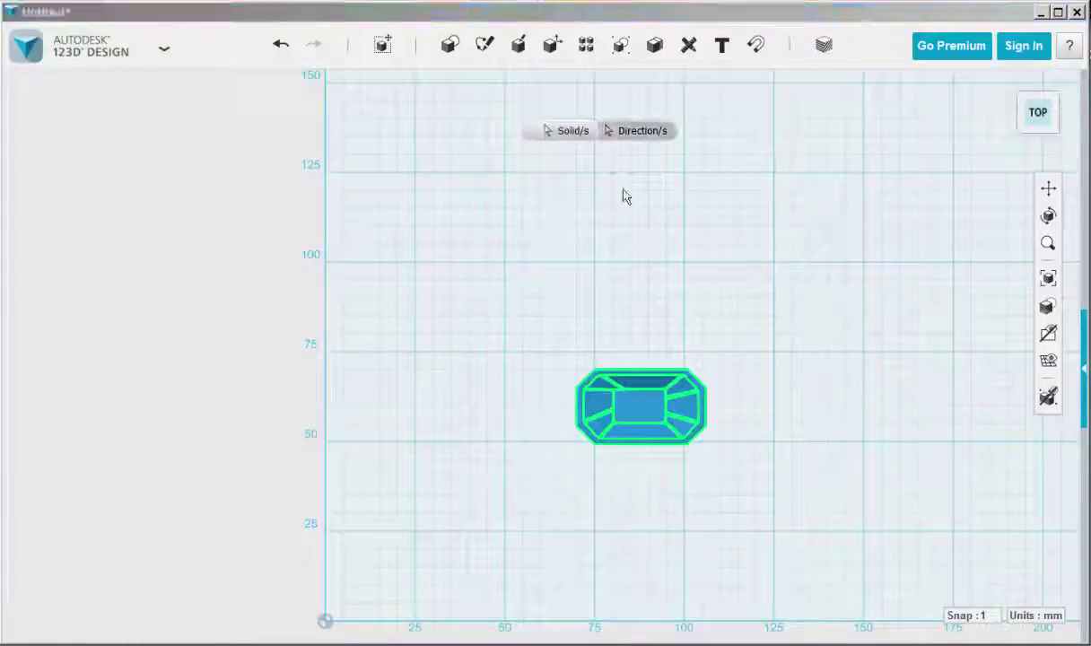
click(650, 375)
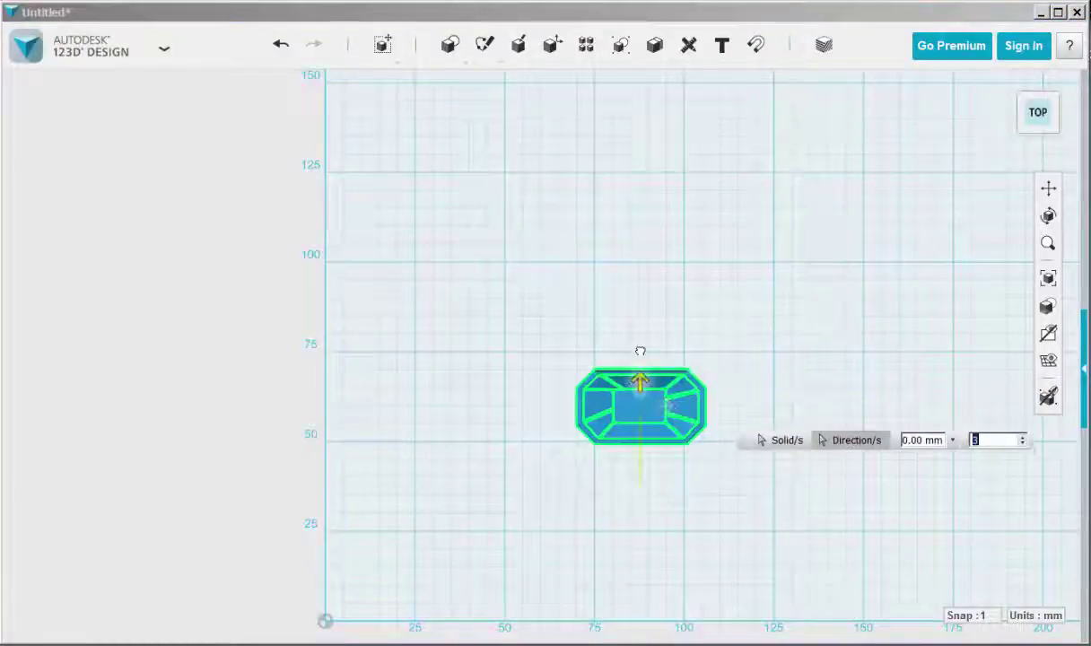
drag(640, 351, 640, 204)
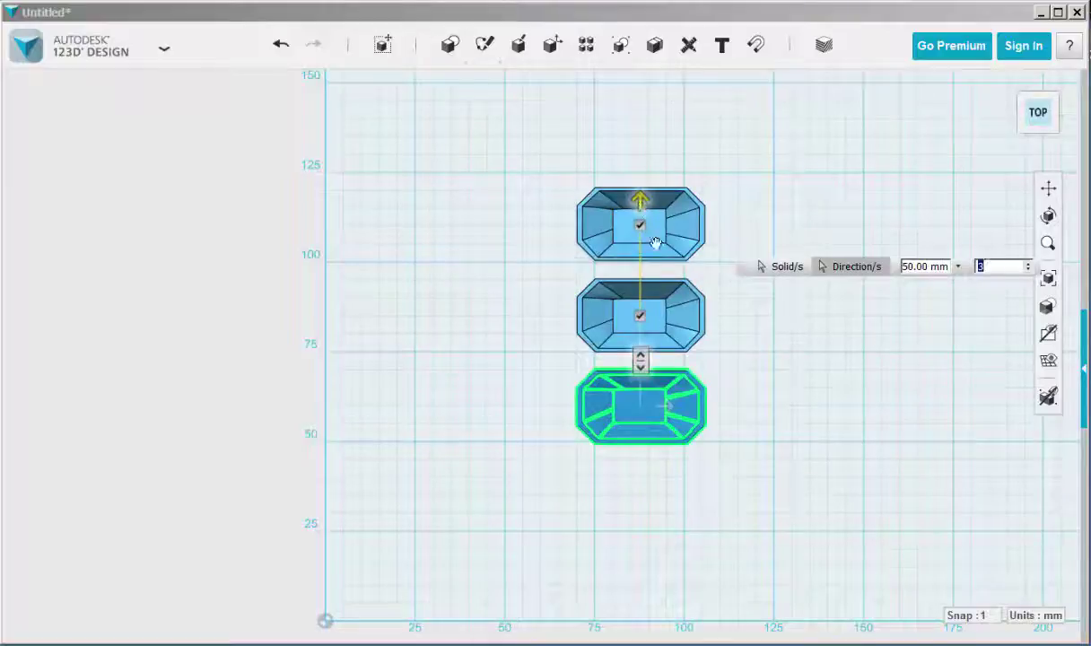
Step: Add a rightward pattern direction and remove the three top-row copies
click(663, 406)
drag(664, 406, 973, 431)
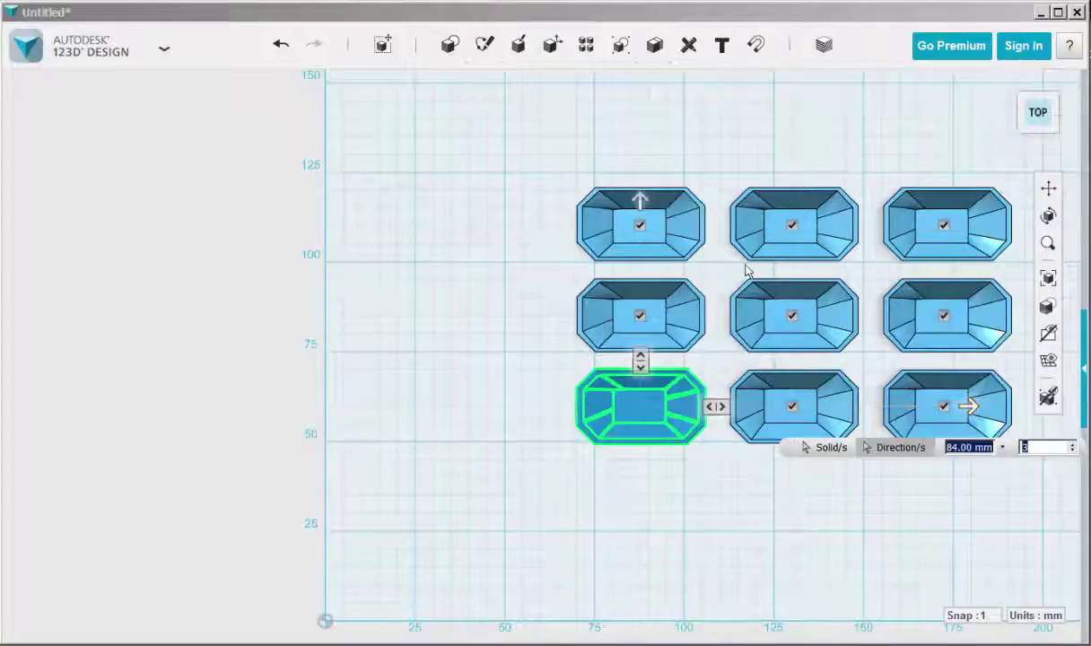
click(641, 224)
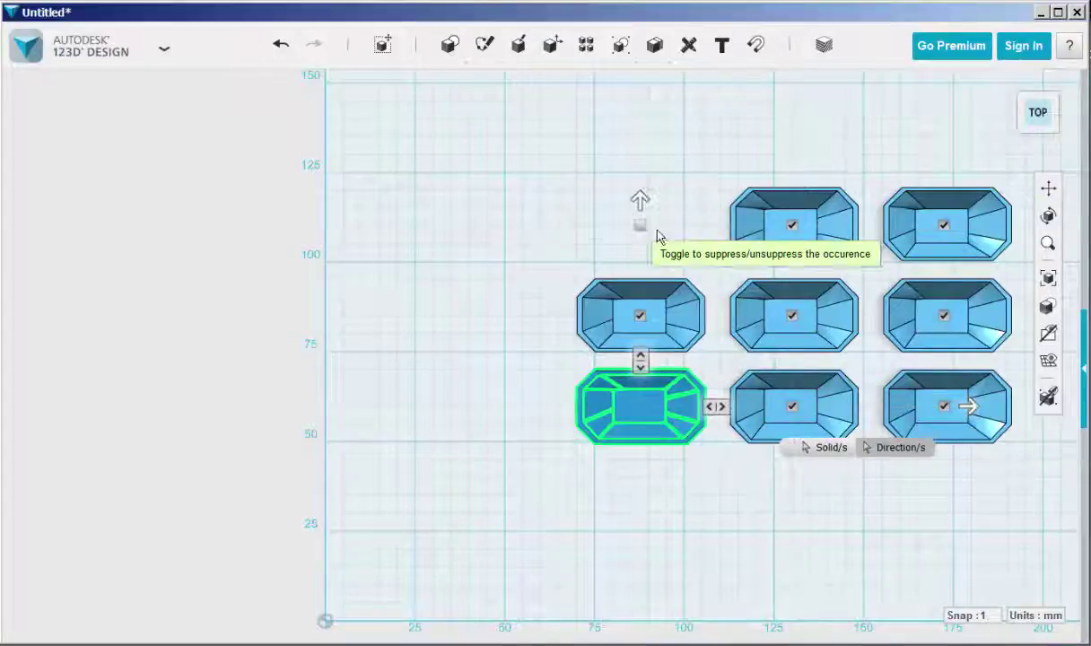
click(792, 225)
click(944, 224)
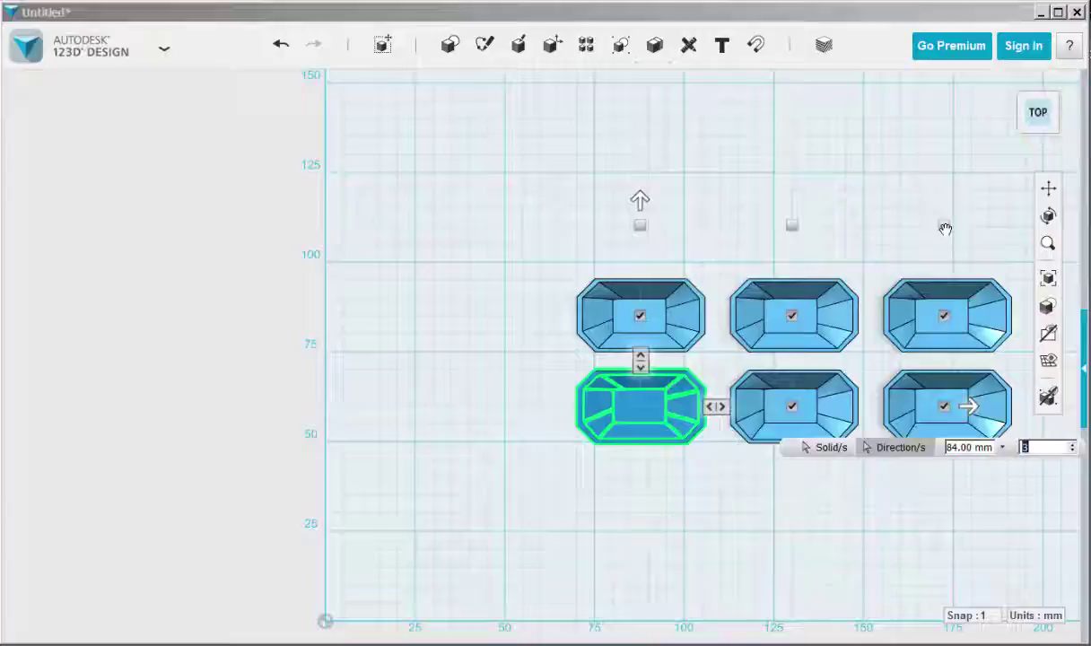
Step: Finish the pattern, box-select all six jewel solids and group them
click(216, 558)
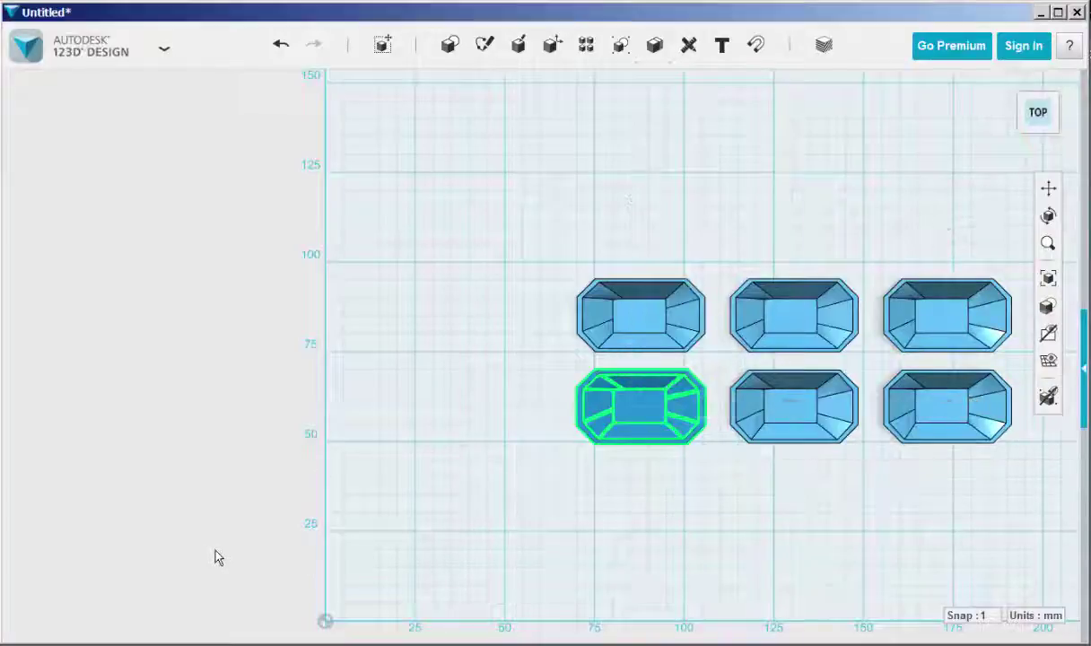
middle_drag(441, 392, 307, 417)
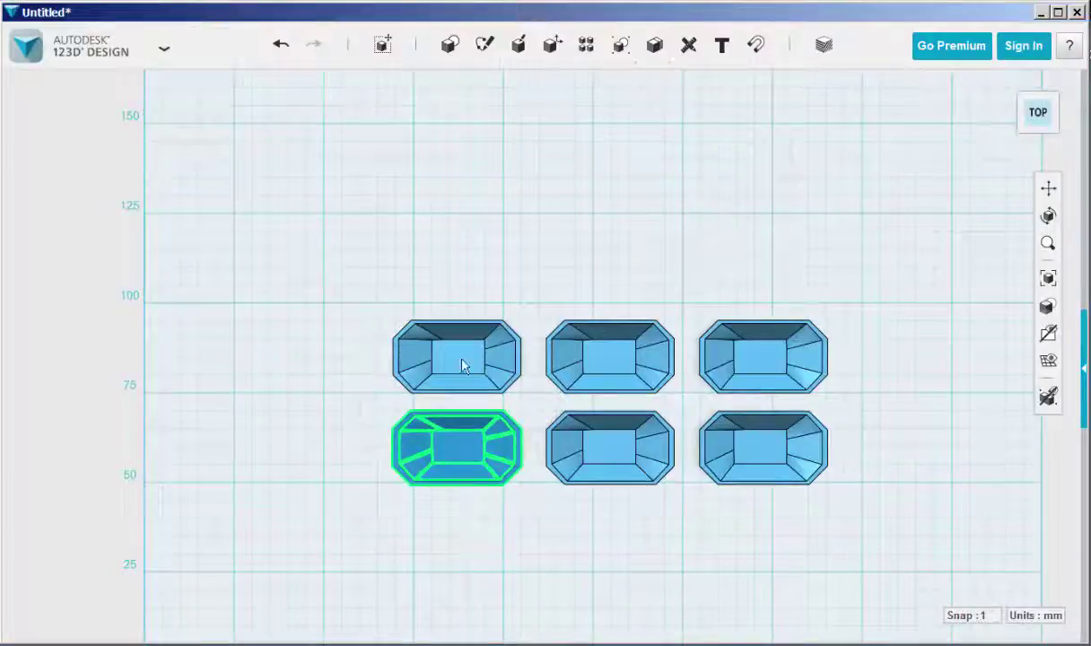
drag(359, 285, 886, 551)
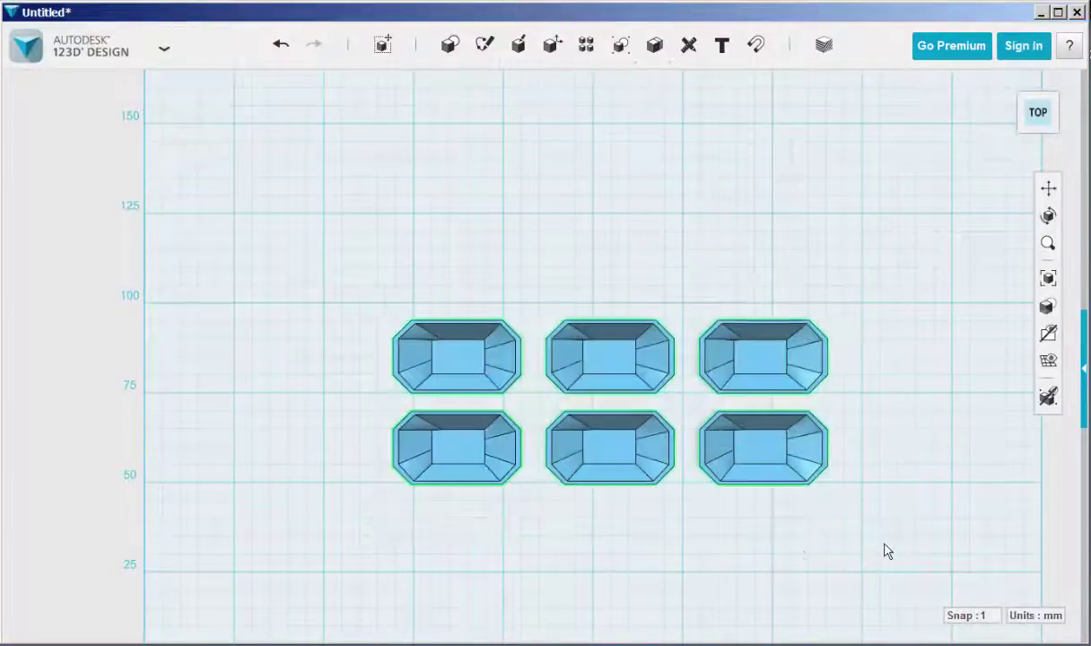
mouse_move(617, 53)
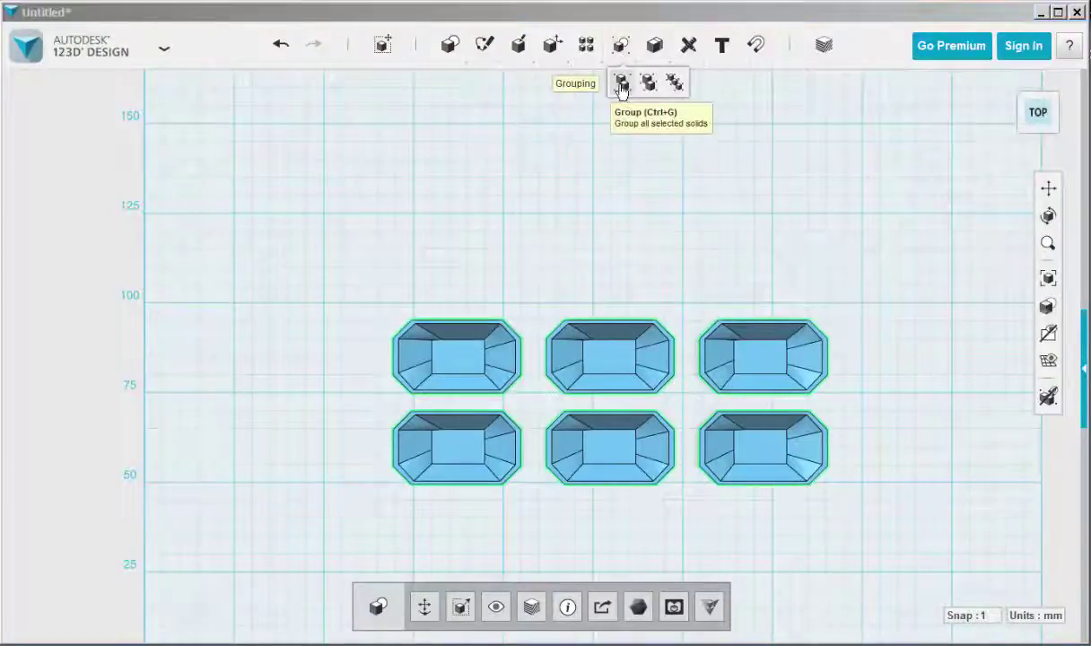
click(621, 85)
middle_drag(266, 448, 281, 506)
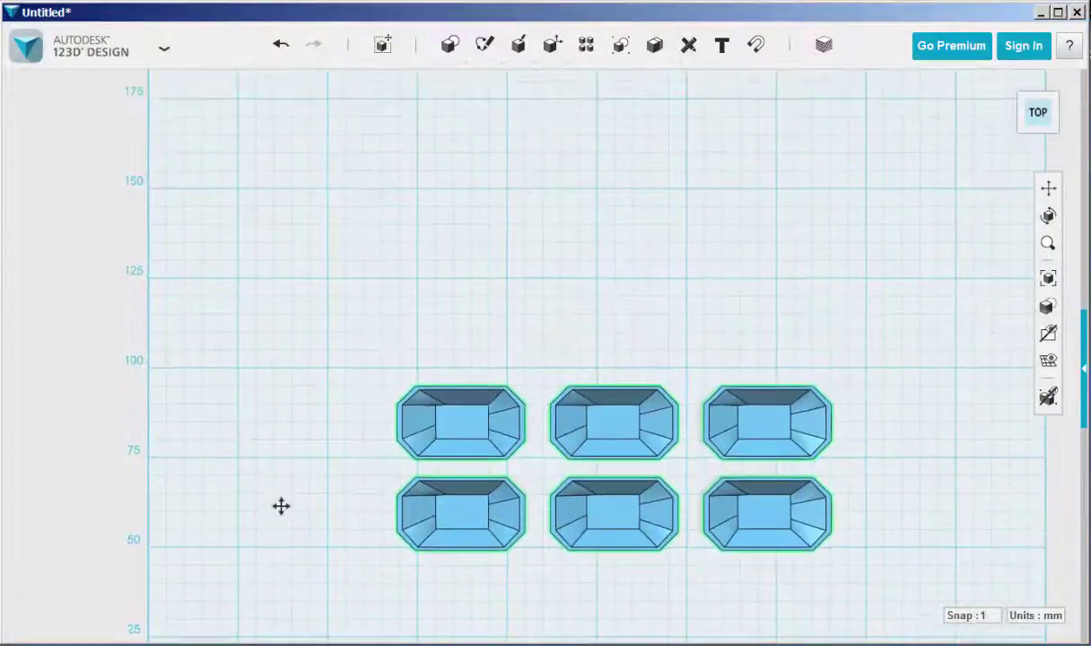
Step: Sketch a roughly 145 × 68 mm rectangle on the grid, then return to a 3D view
click(485, 44)
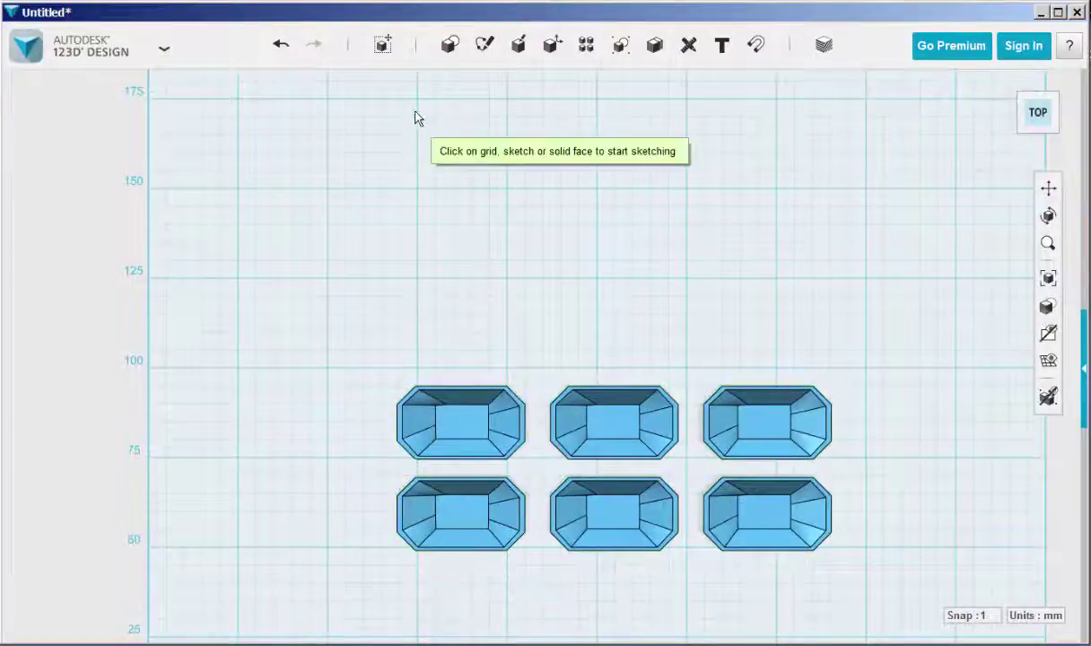
click(417, 102)
click(418, 101)
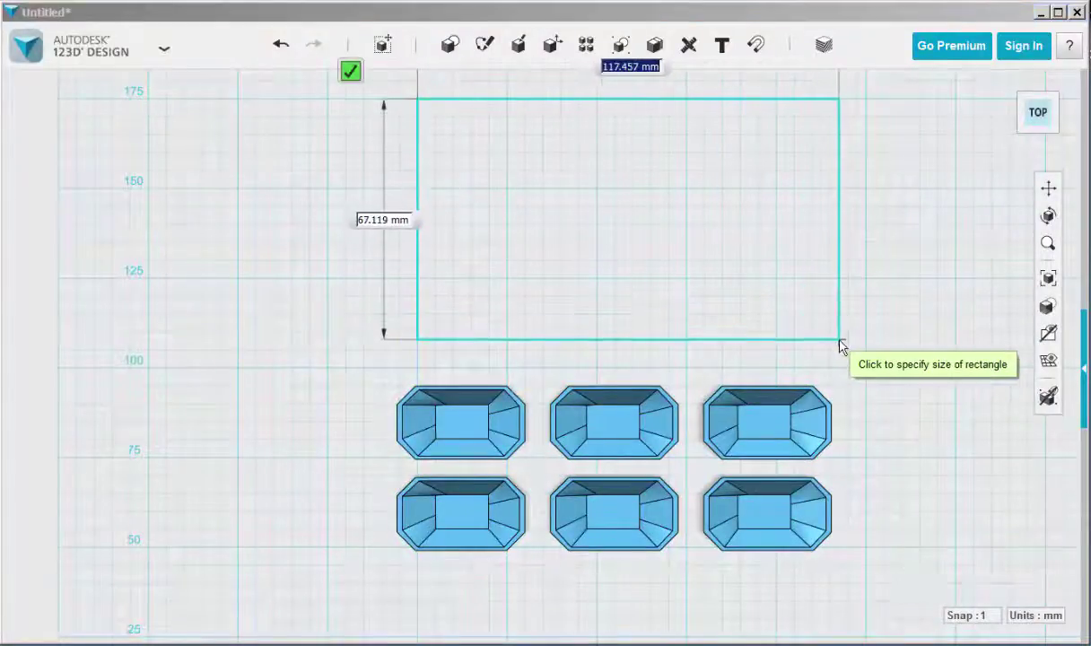
click(951, 369)
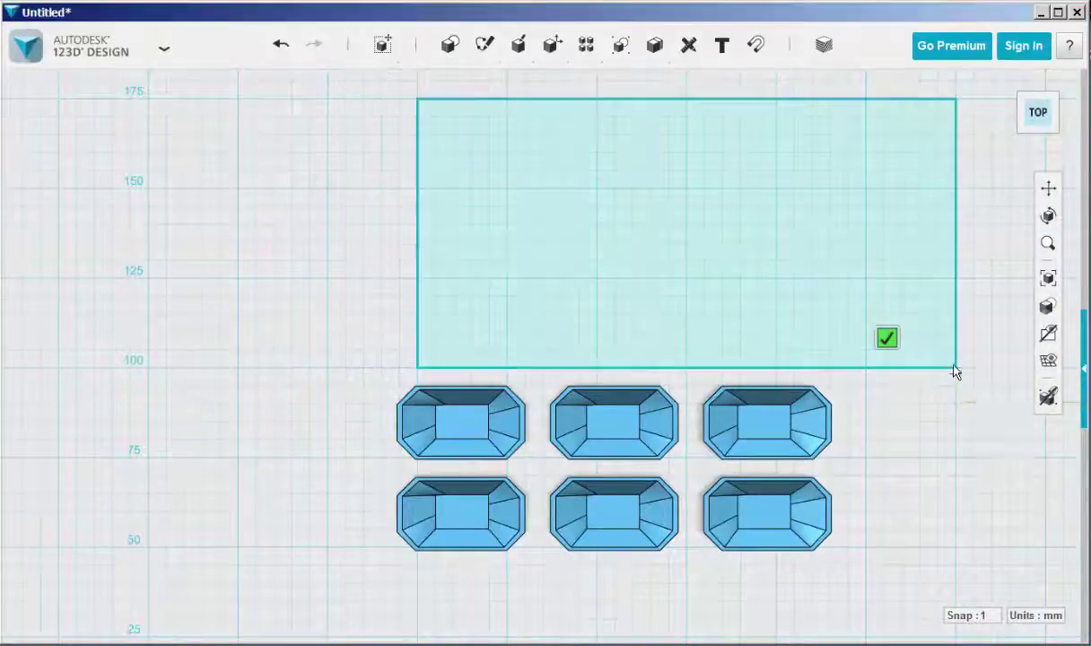
click(886, 341)
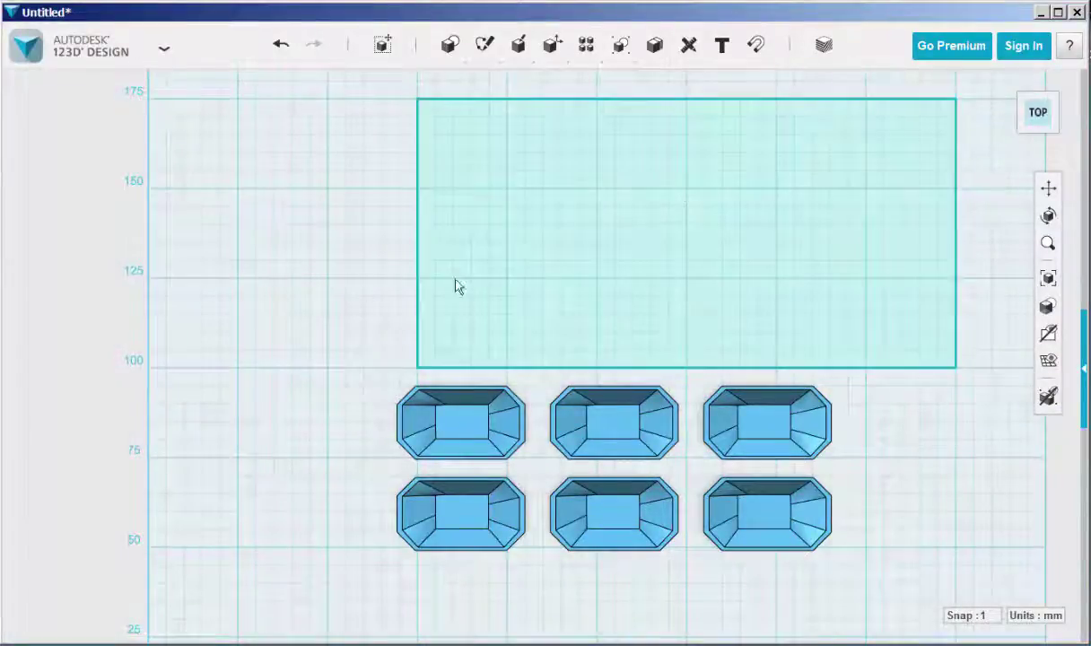
click(1007, 83)
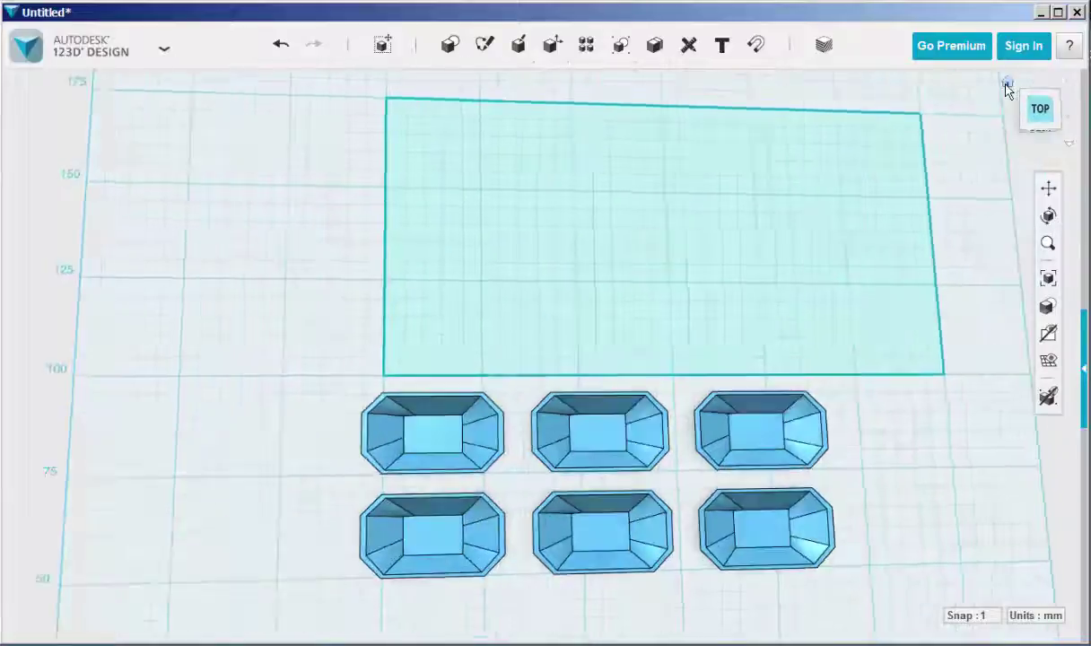
mouse_move(300, 415)
right_down()
mouse_move(414, 458)
mouse_move(412, 448)
right_up()
Step: Extrude the large rectangle sketch upward into a 3 mm thick flat slab
click(467, 395)
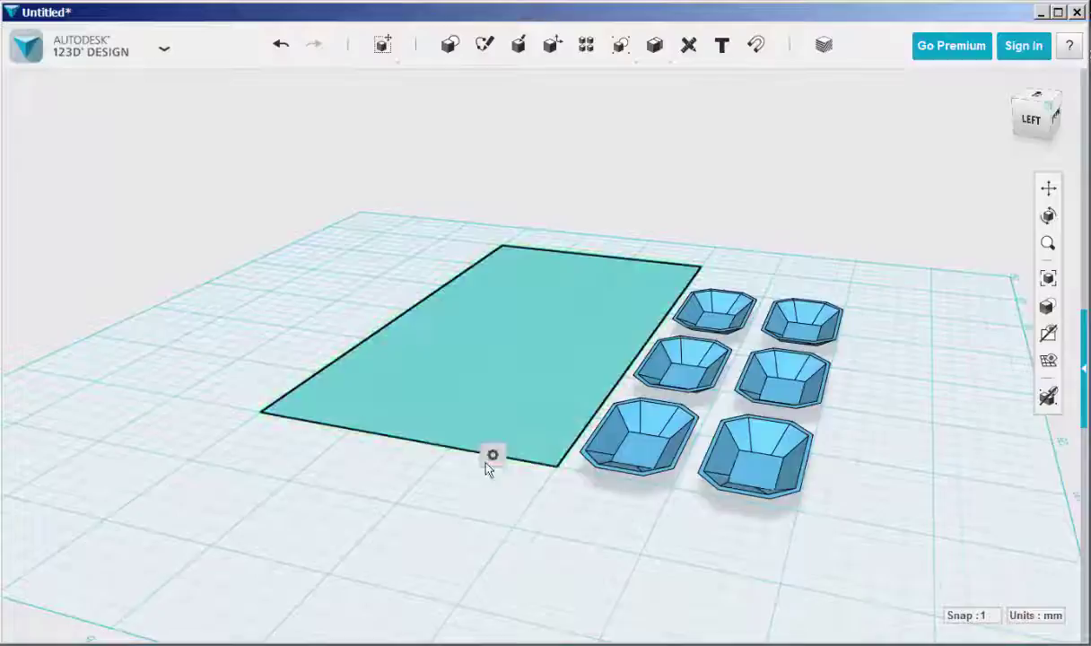
mouse_move(495, 456)
click(577, 457)
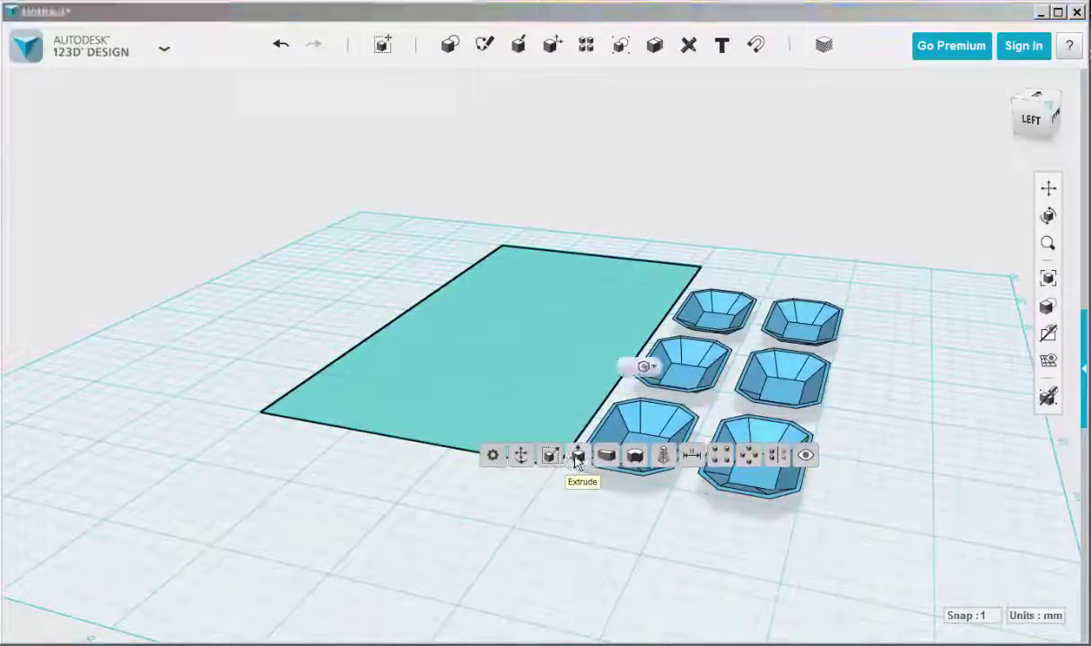
click(522, 300)
drag(522, 300, 519, 292)
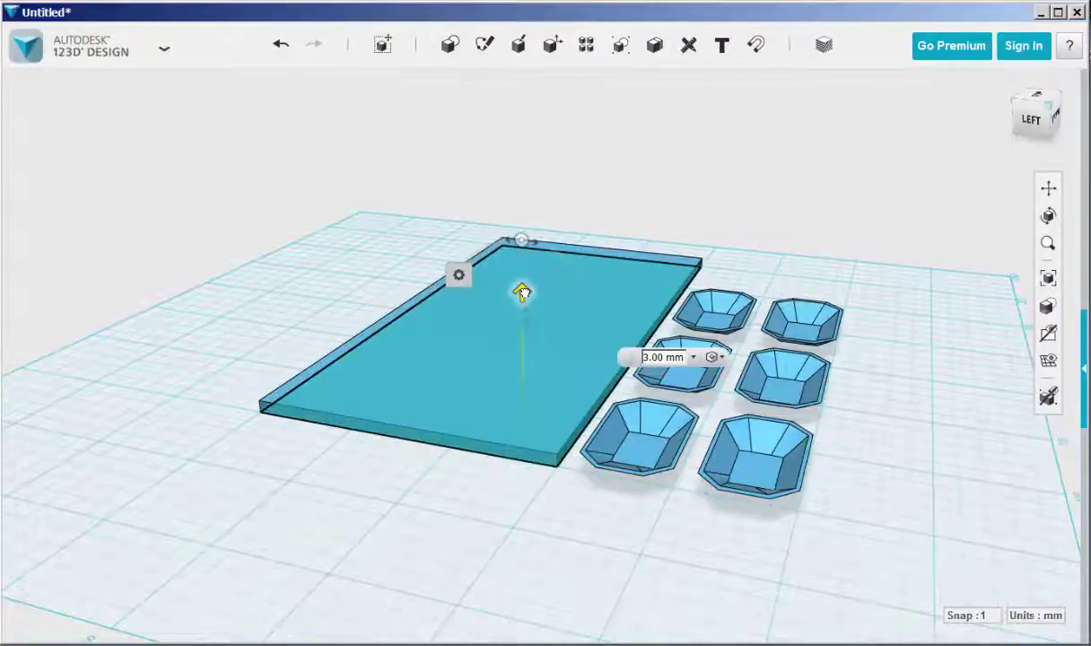
click(336, 246)
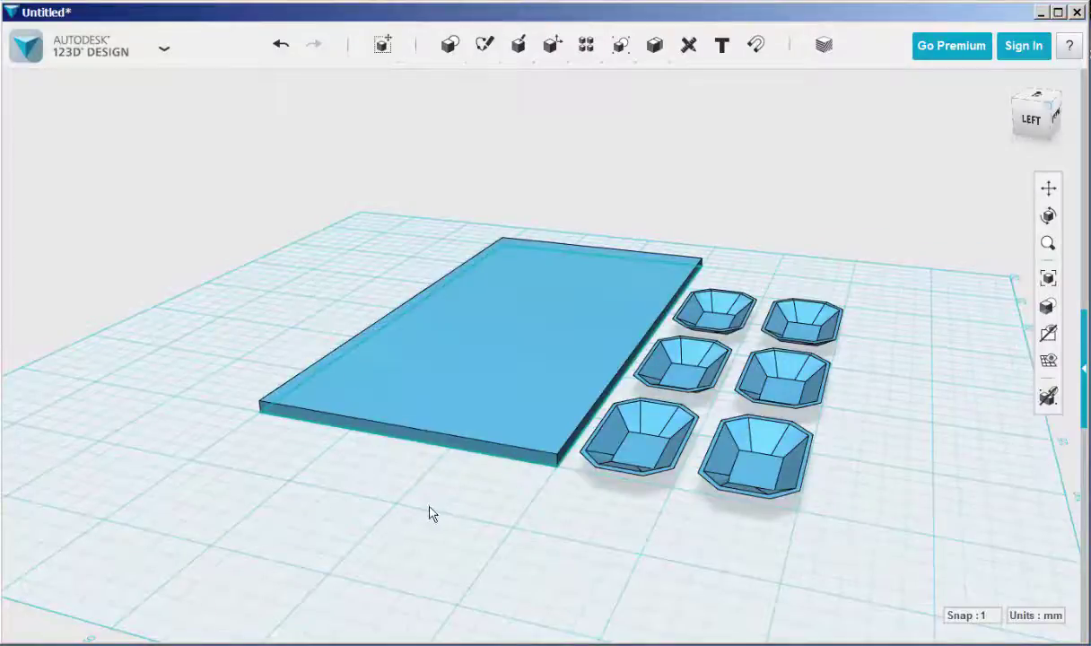
right_drag(431, 513, 327, 492)
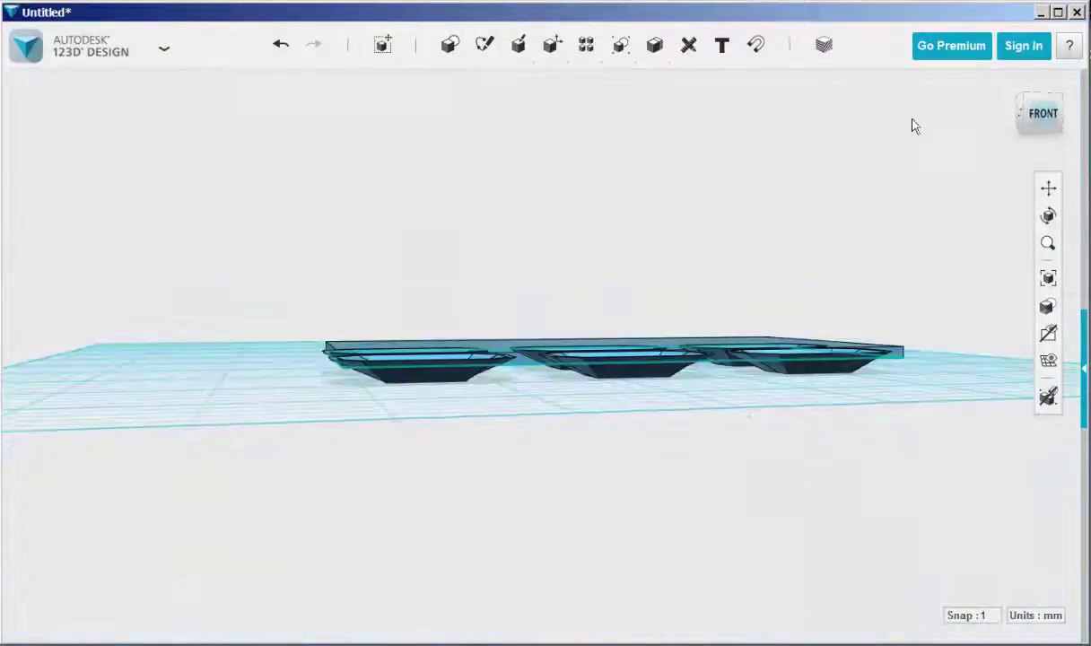
Step: Switch the view to orthographic projection, looking straight at the front
click(1068, 144)
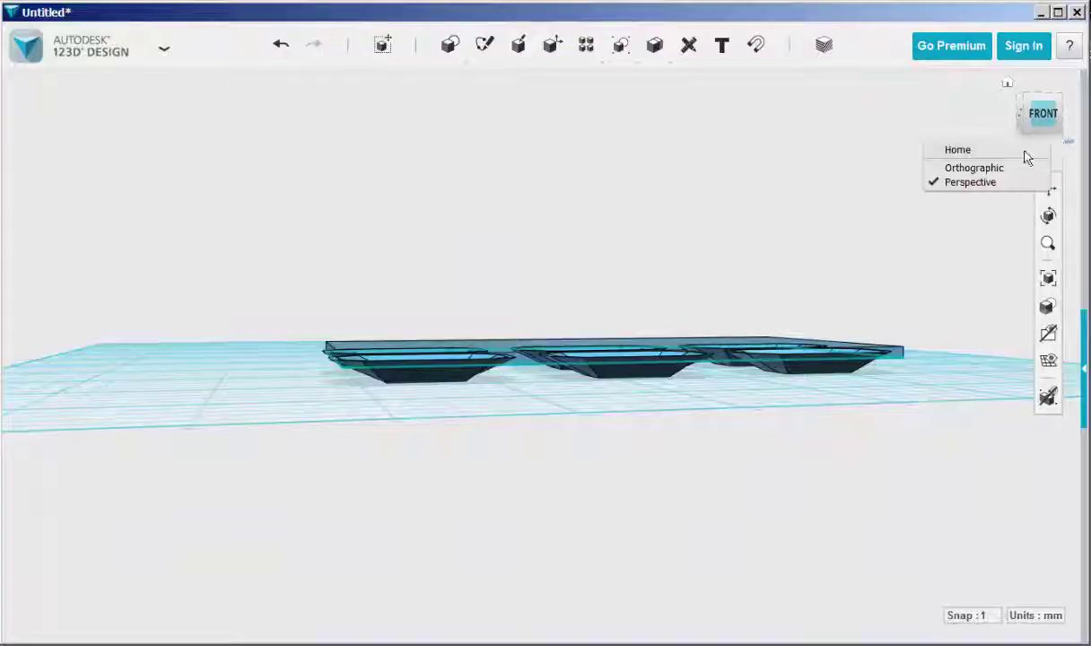
click(973, 164)
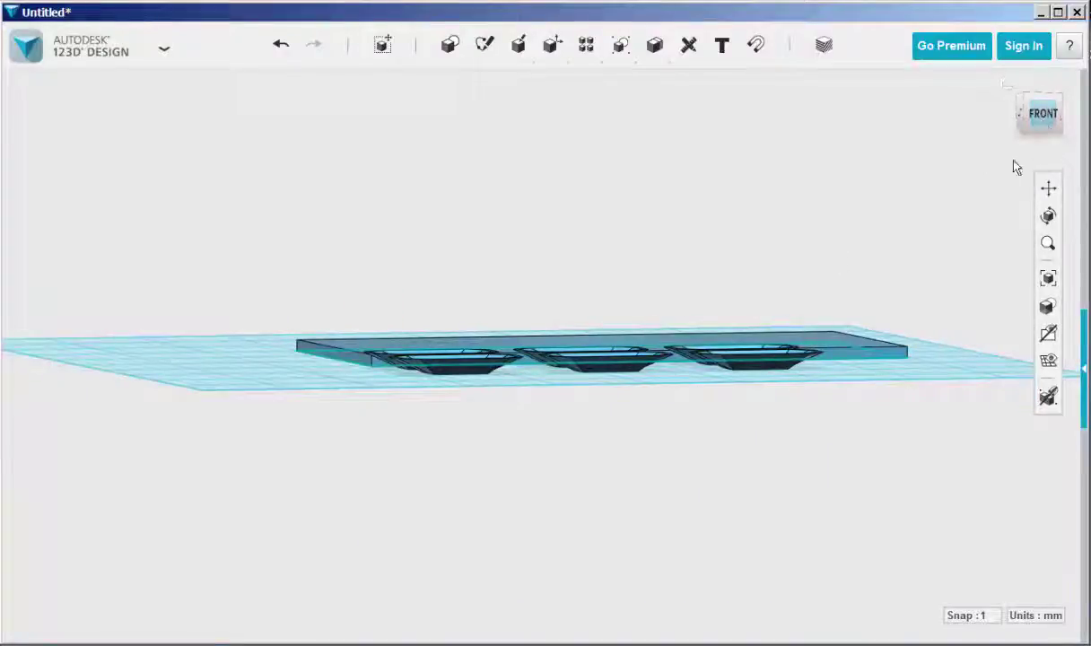
click(1040, 115)
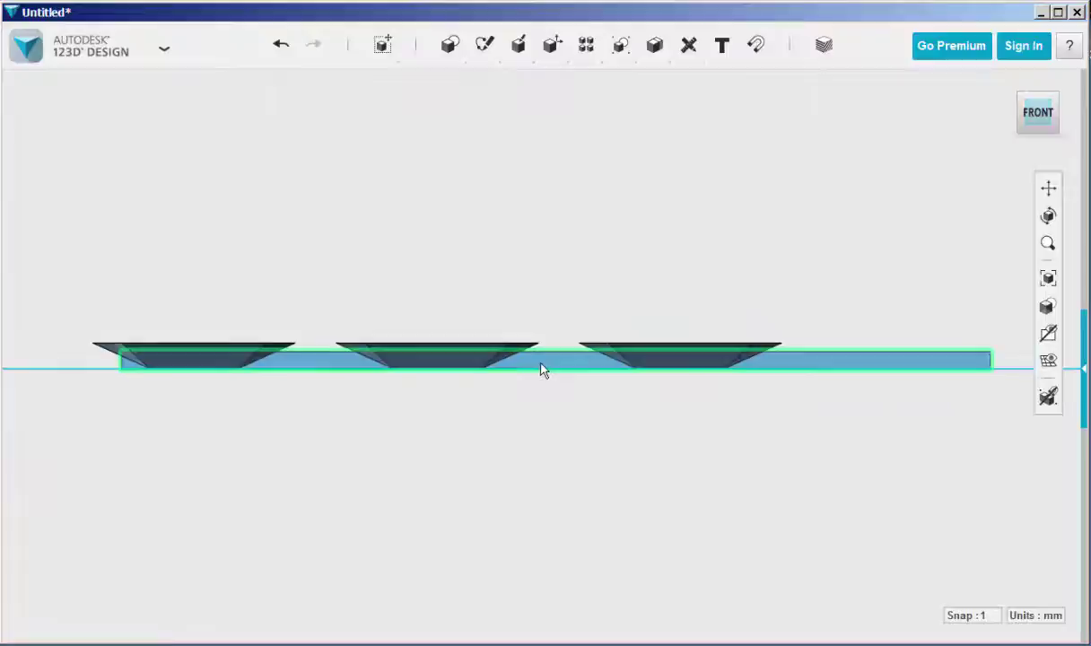
Step: Lift the slab upward by 1.5 mm with Move
click(543, 372)
click(424, 607)
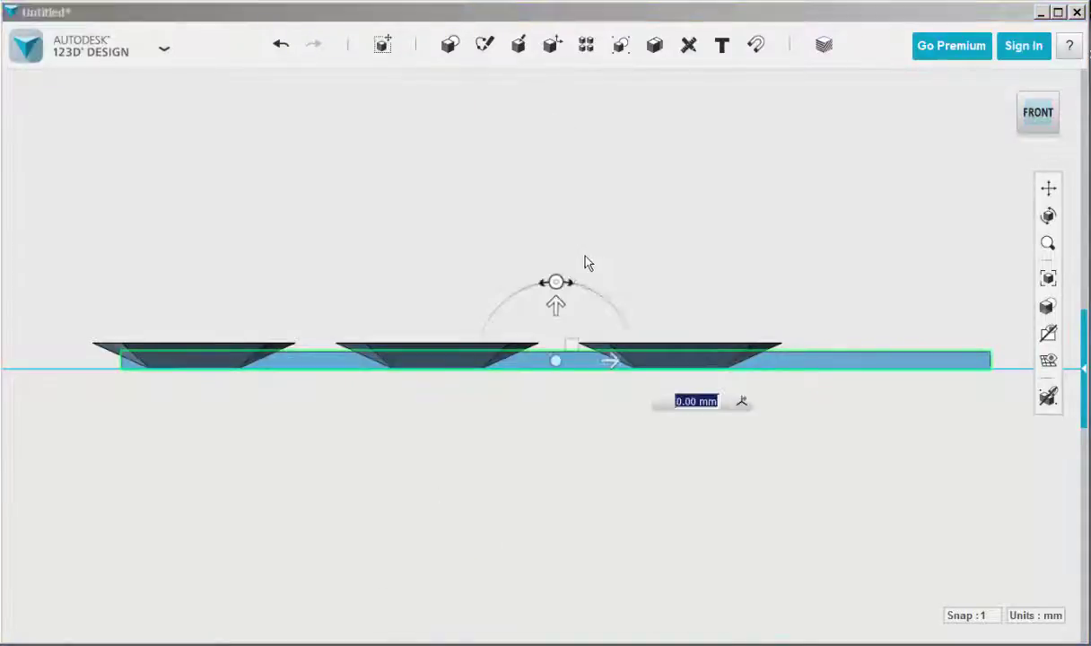
scroll(534, 336, up, 3)
scroll(556, 330, up, 1)
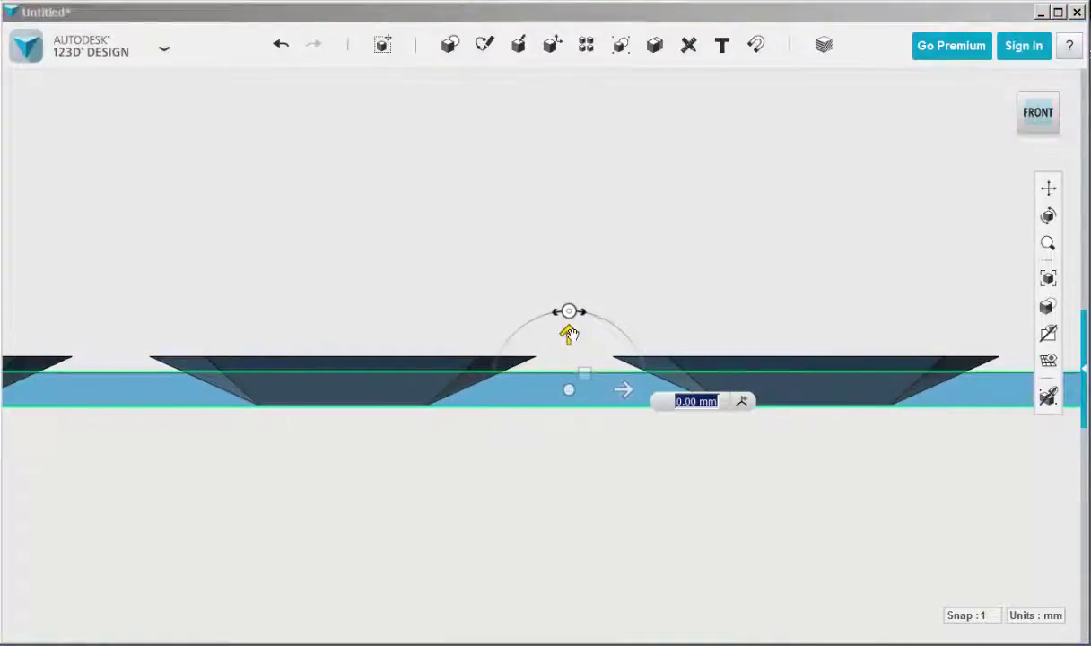
drag(568, 335, 567, 360)
scroll(567, 360, up, 2)
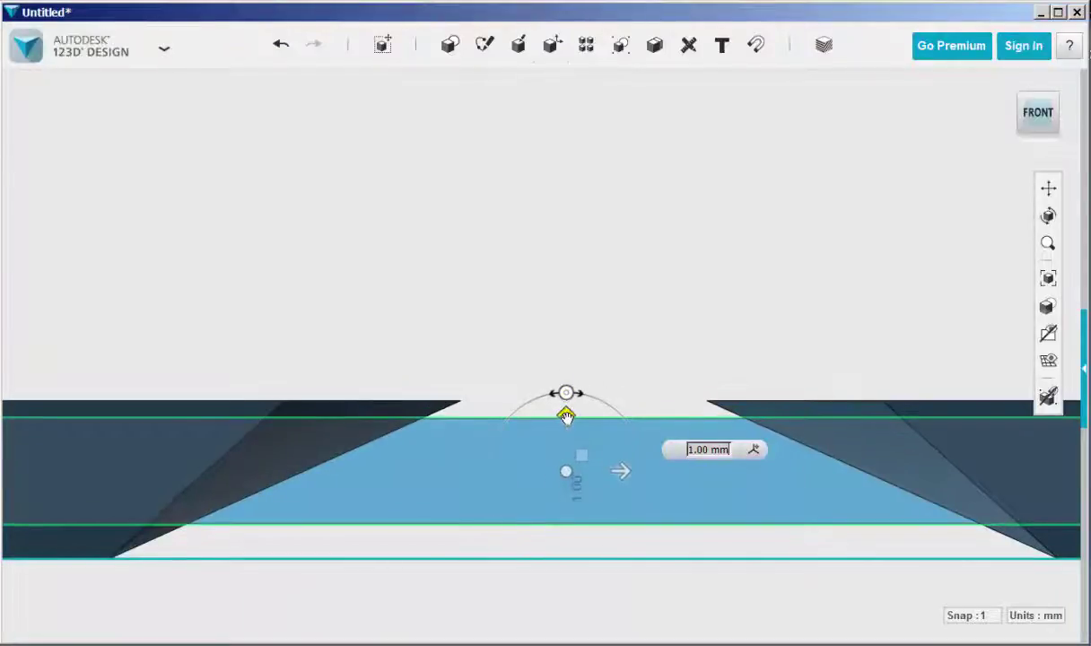
drag(566, 418, 567, 397)
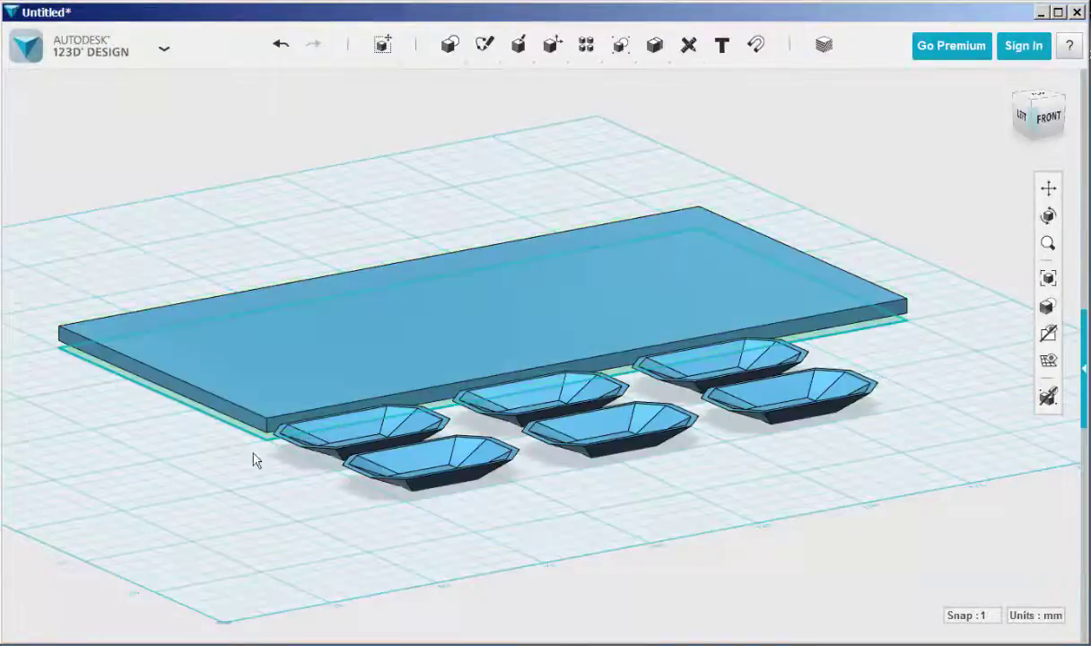
Step: Move the six grouped jewel shapes about -80 mm onto the slab
right_drag(253, 486, 693, 443)
click(693, 442)
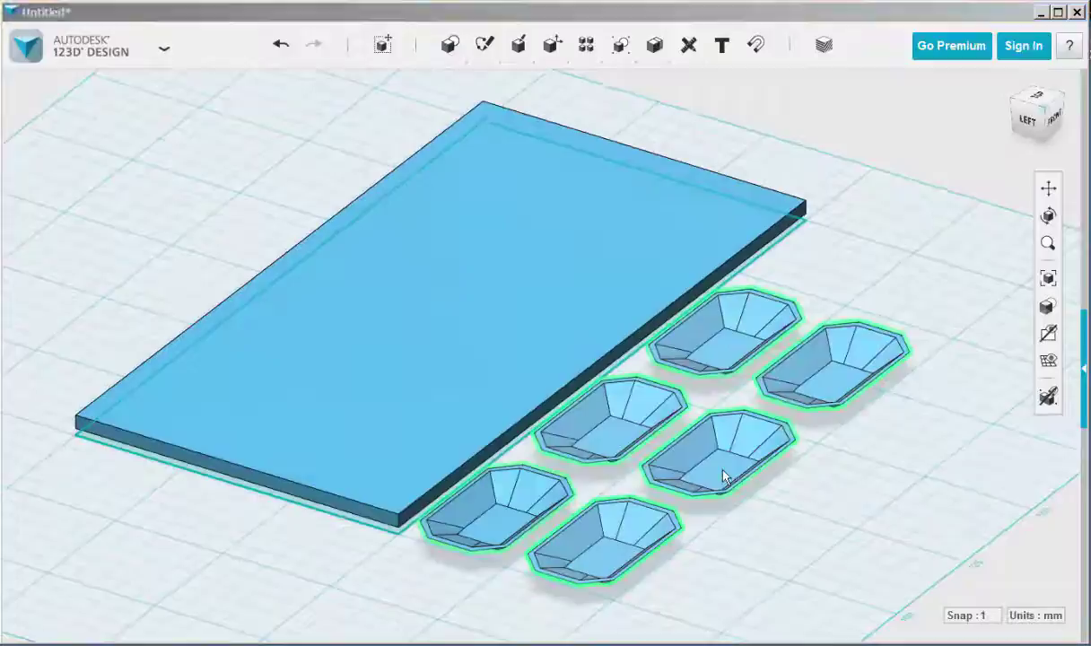
click(386, 82)
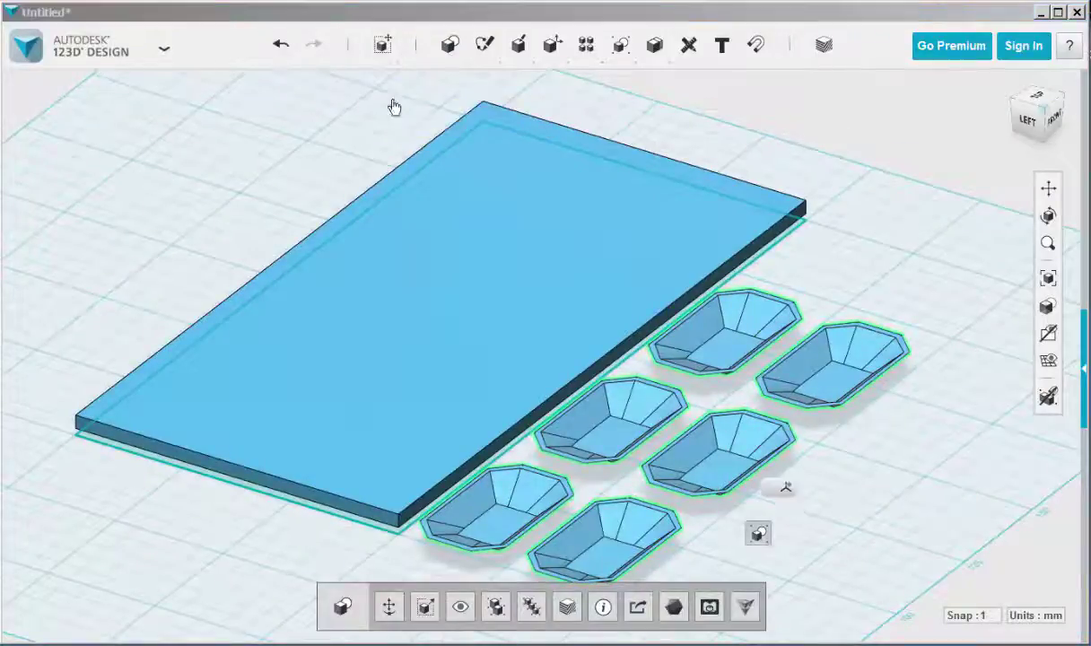
click(502, 238)
drag(709, 458, 508, 288)
Step: From the top view, shift the jewels 5 mm left to centre them on the slab
key(ctrl+Up)
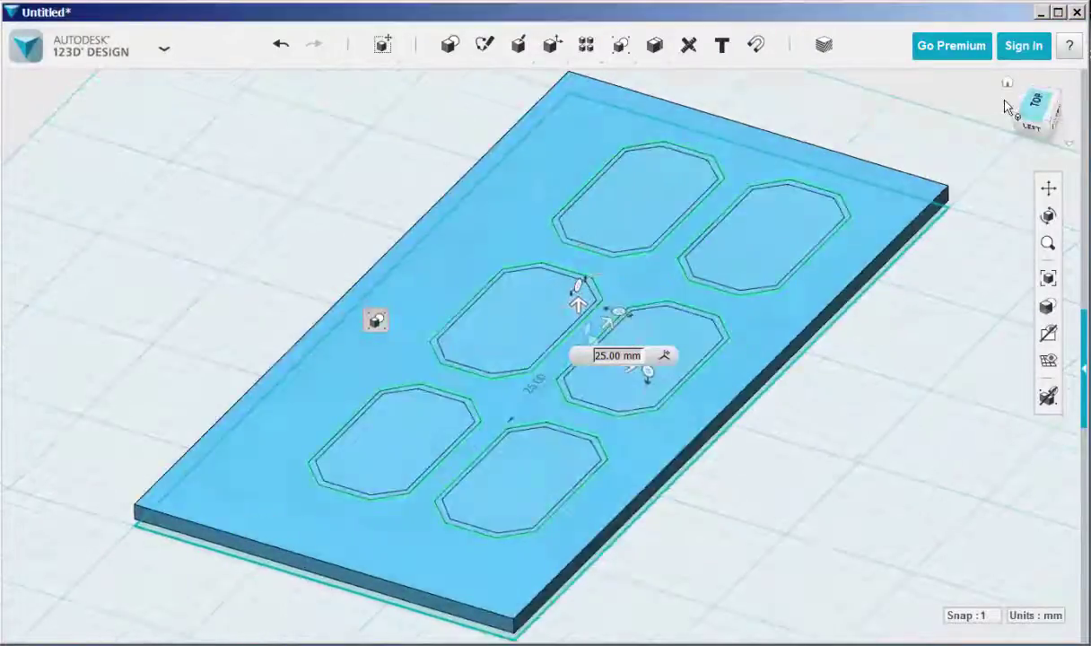
scroll(673, 271, up, 1)
drag(682, 275, 662, 275)
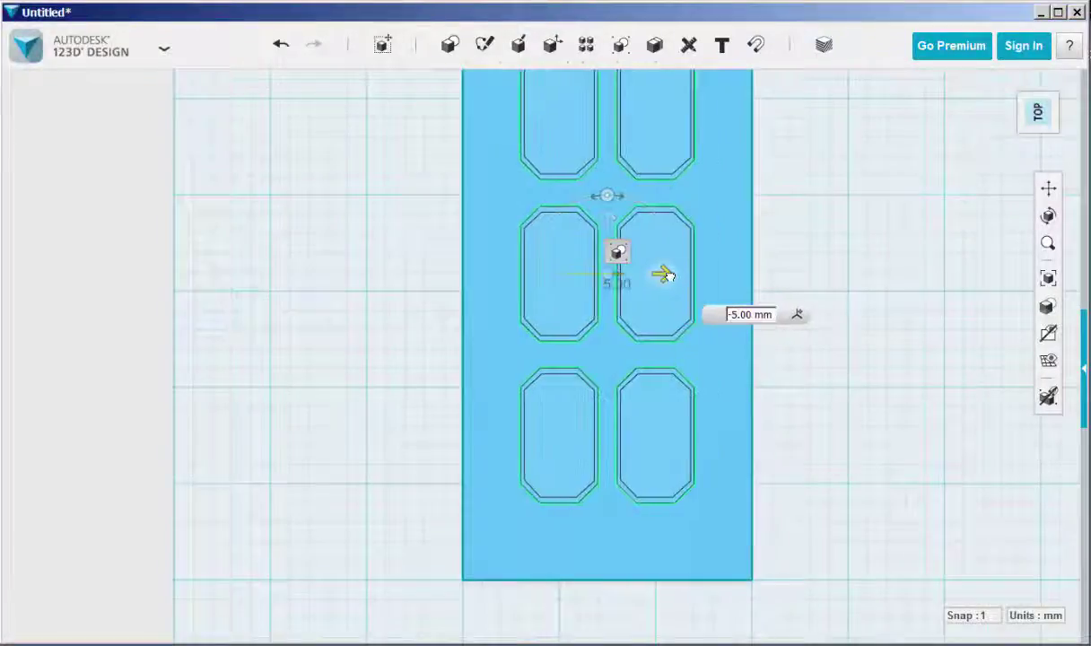
scroll(441, 290, down, 1)
click(526, 208)
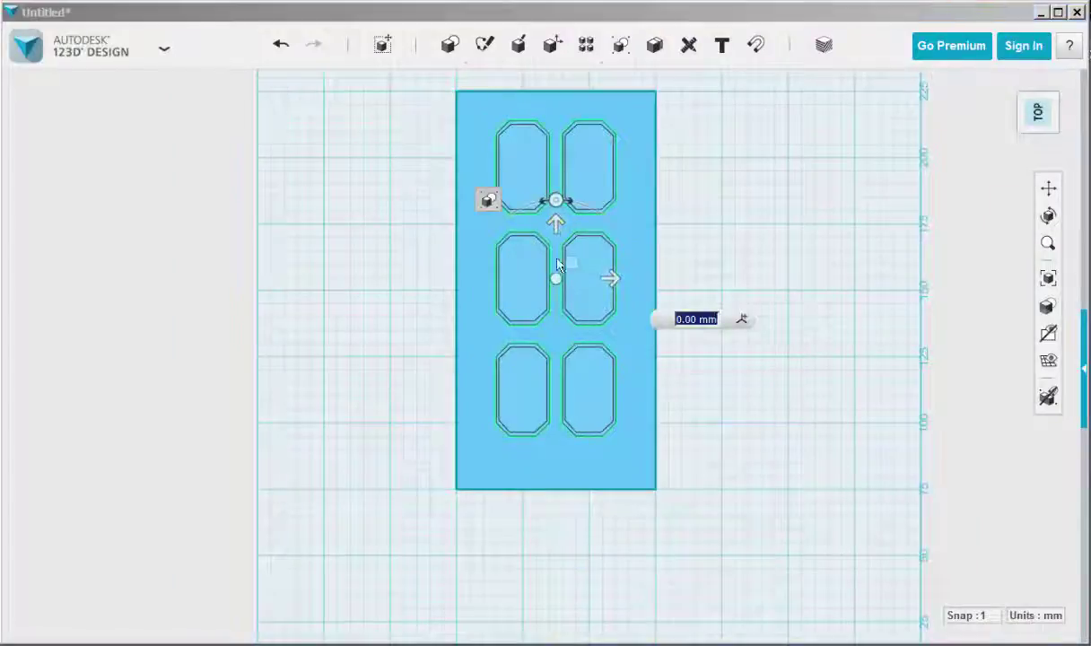
click(304, 243)
click(986, 107)
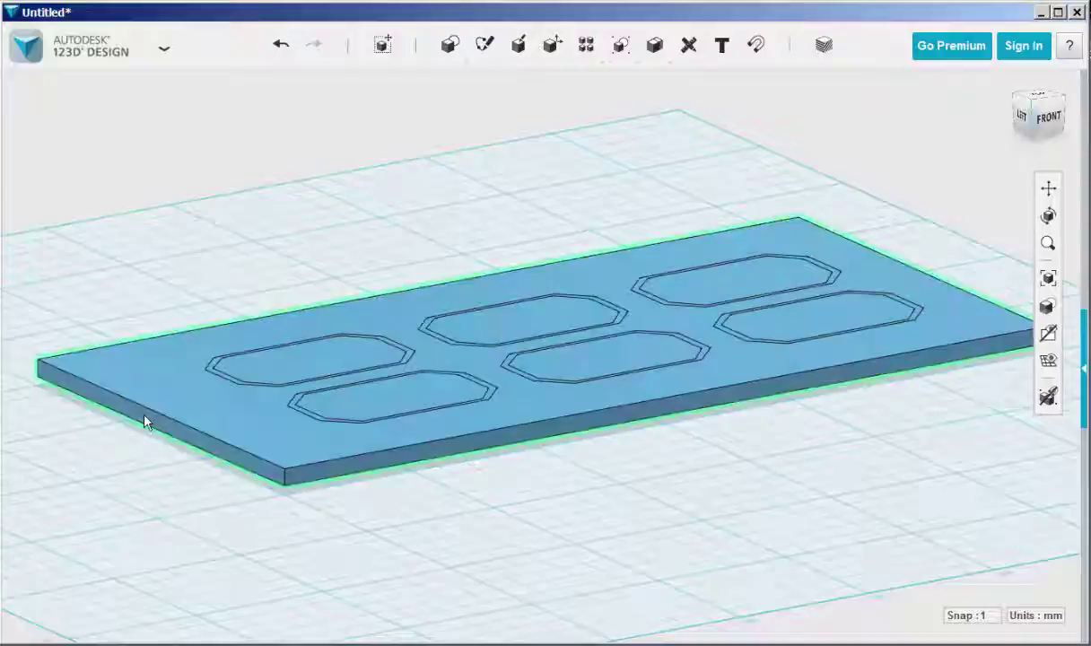
click(143, 420)
click(139, 418)
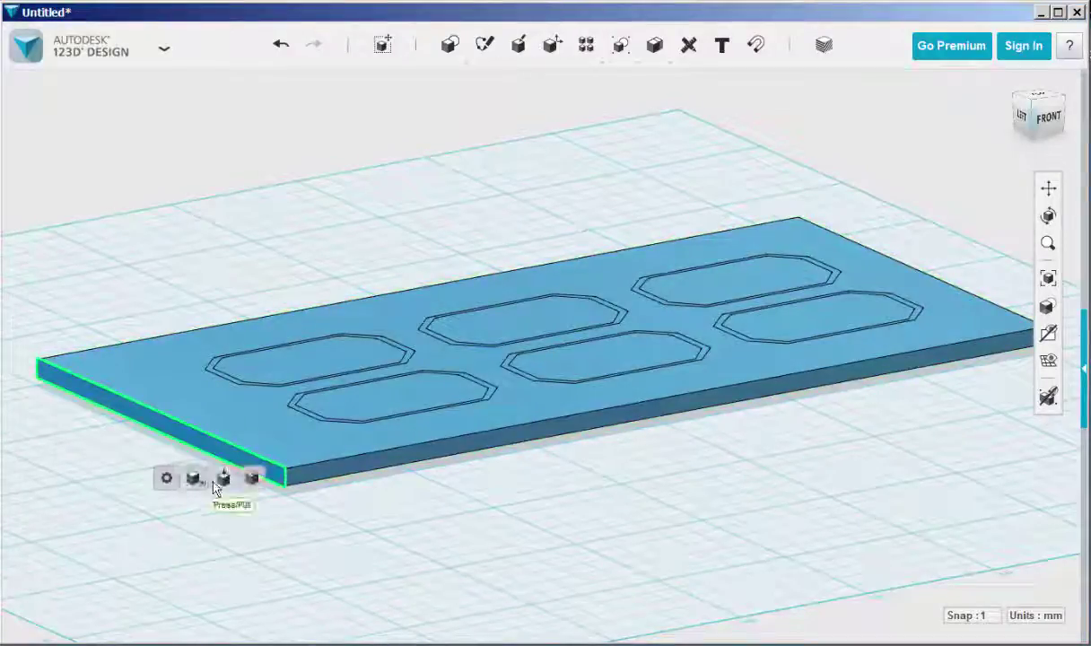
click(219, 481)
drag(151, 410, 162, 406)
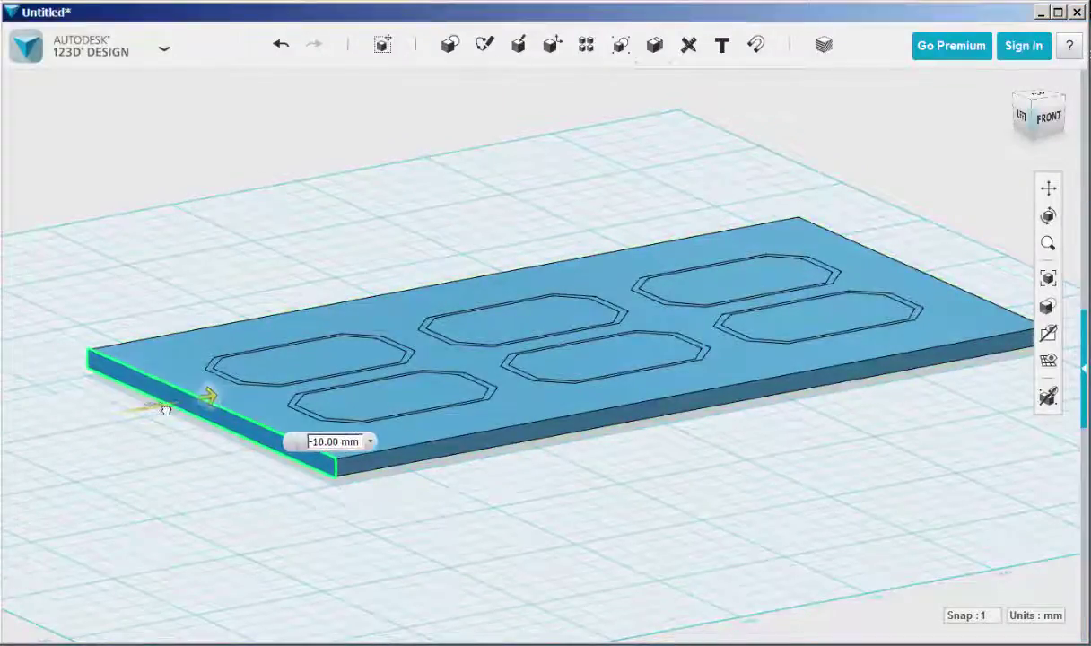
click(609, 546)
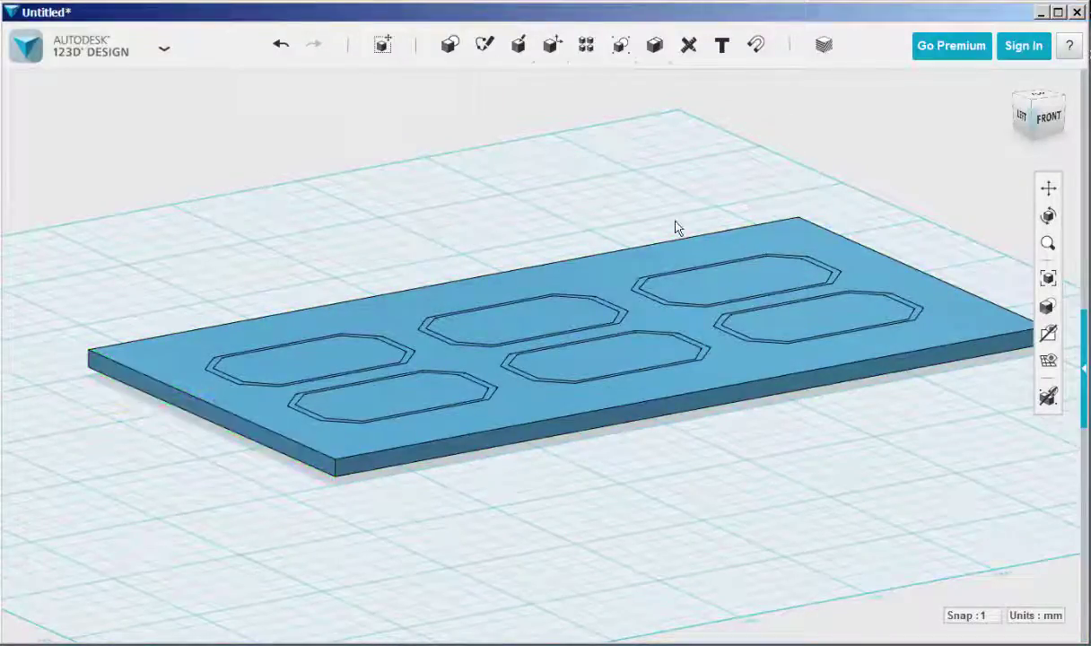
click(1041, 99)
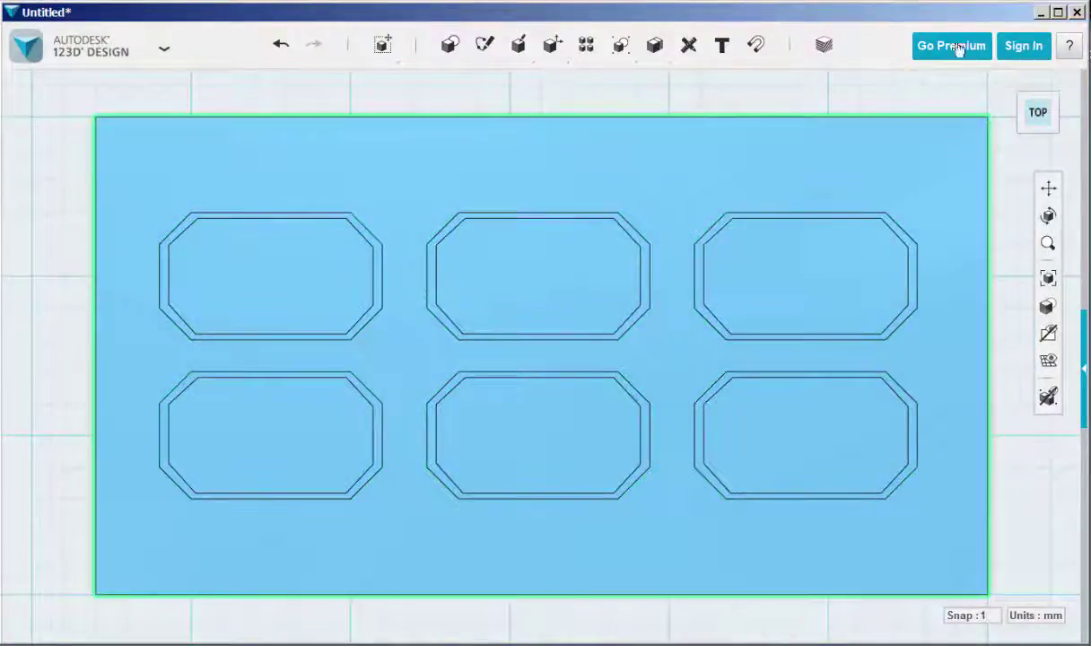
click(1006, 86)
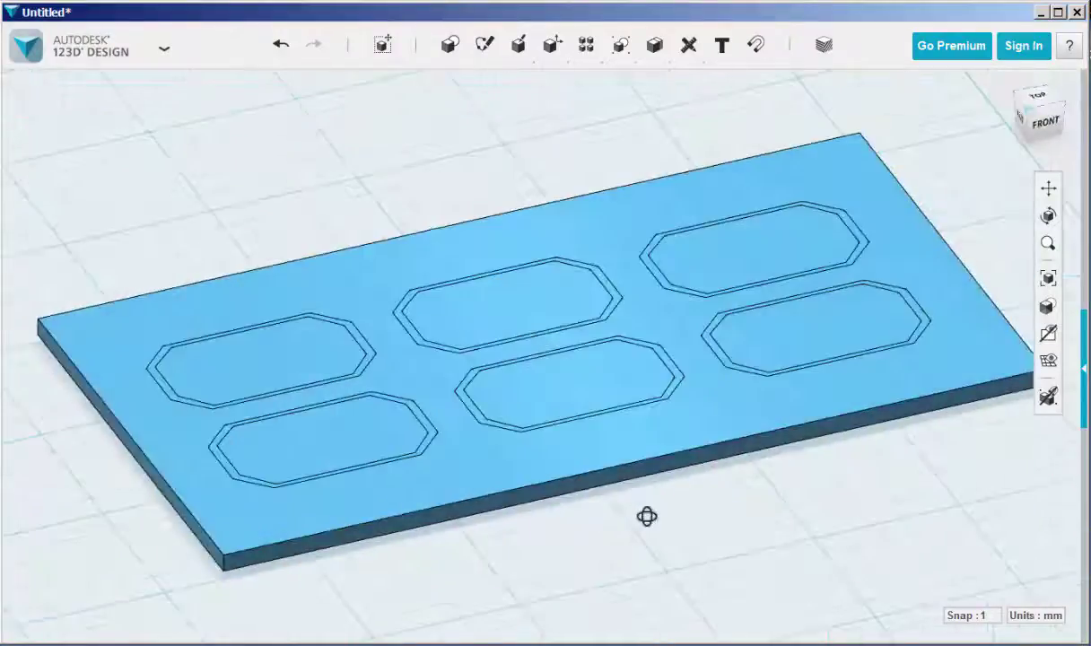
right_drag(648, 514, 631, 460)
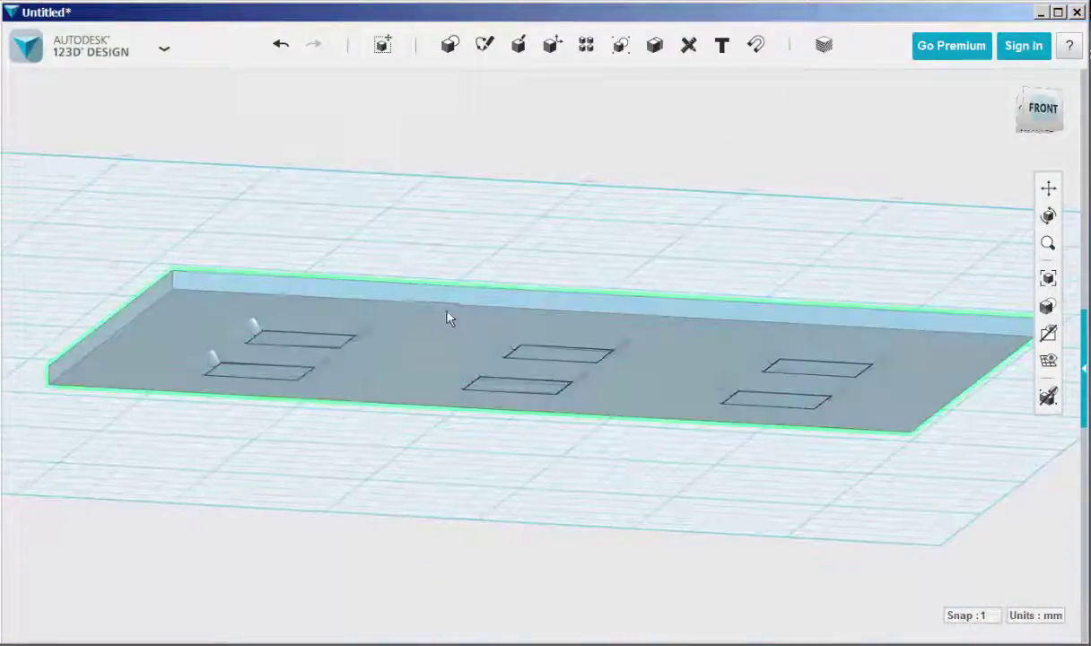
click(427, 315)
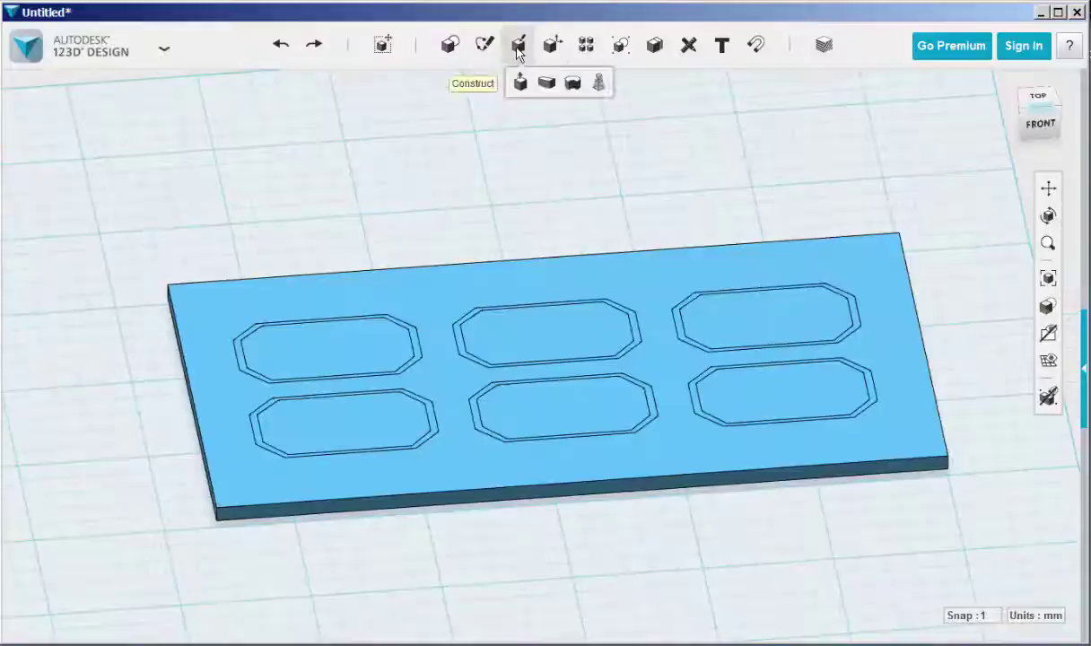
Step: Run Split Solid on the slab, using all six octagonal jewel shapes as splitting entities
mouse_move(553, 47)
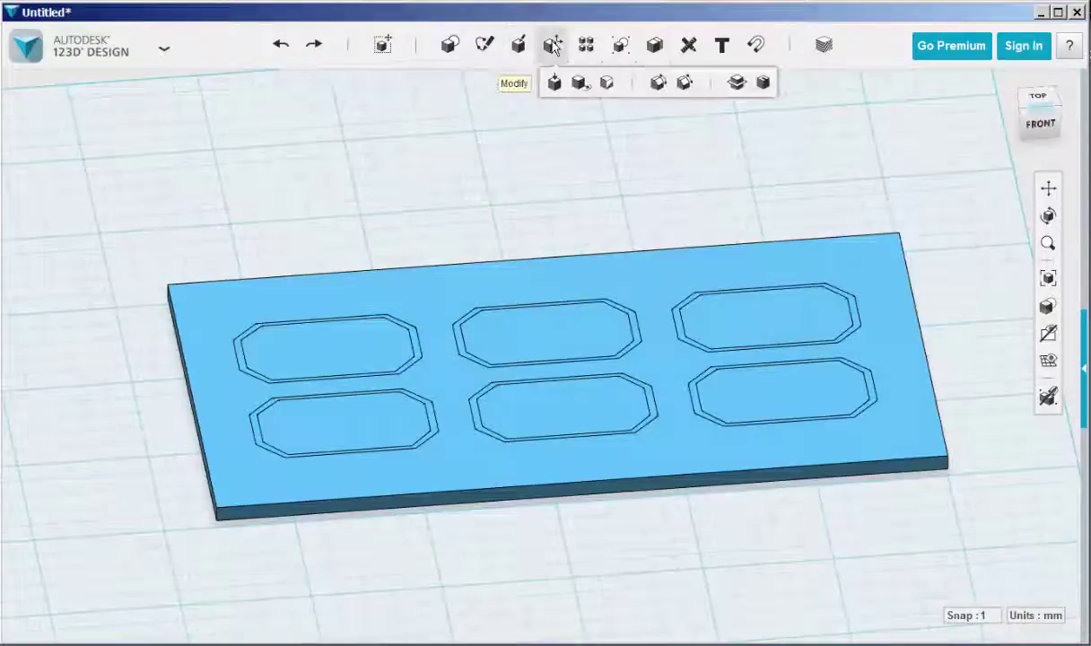
click(736, 83)
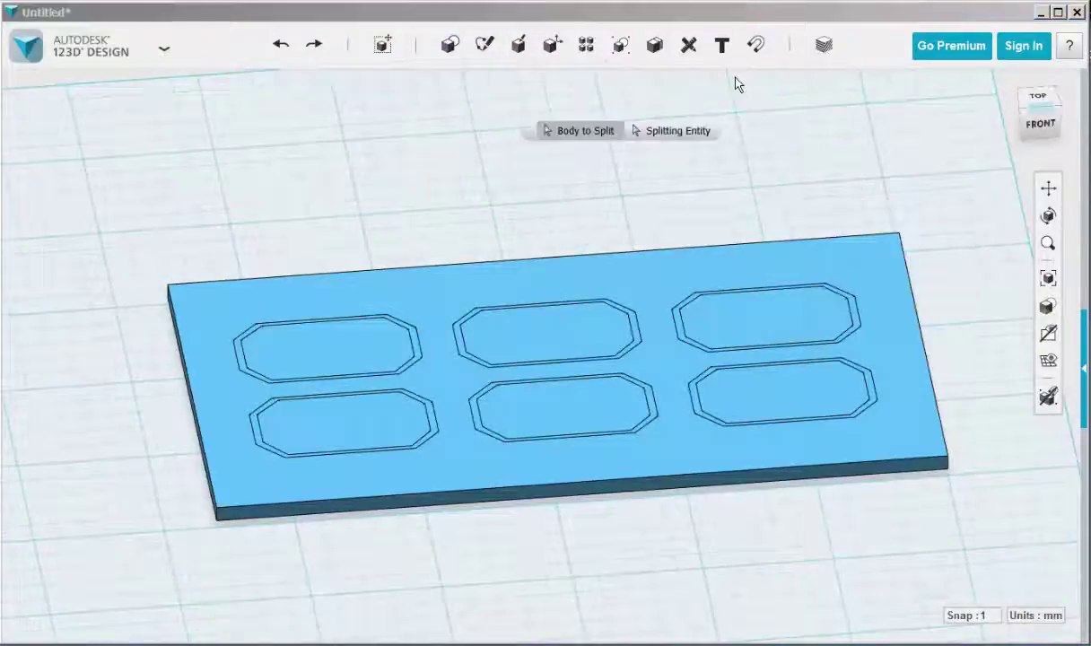
click(438, 291)
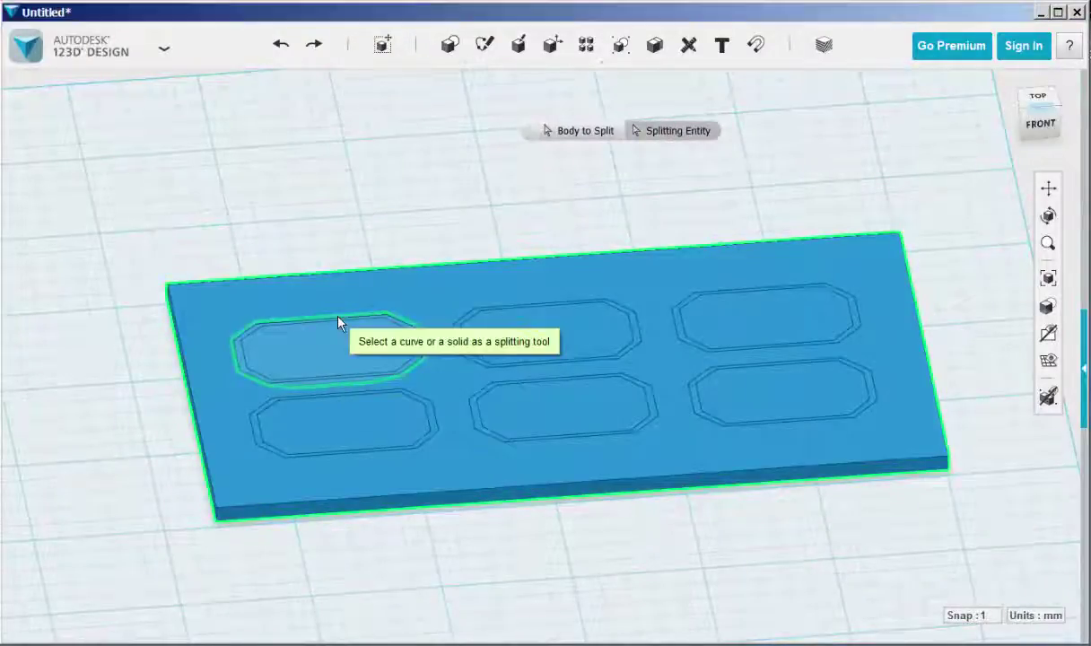
click(341, 324)
click(579, 313)
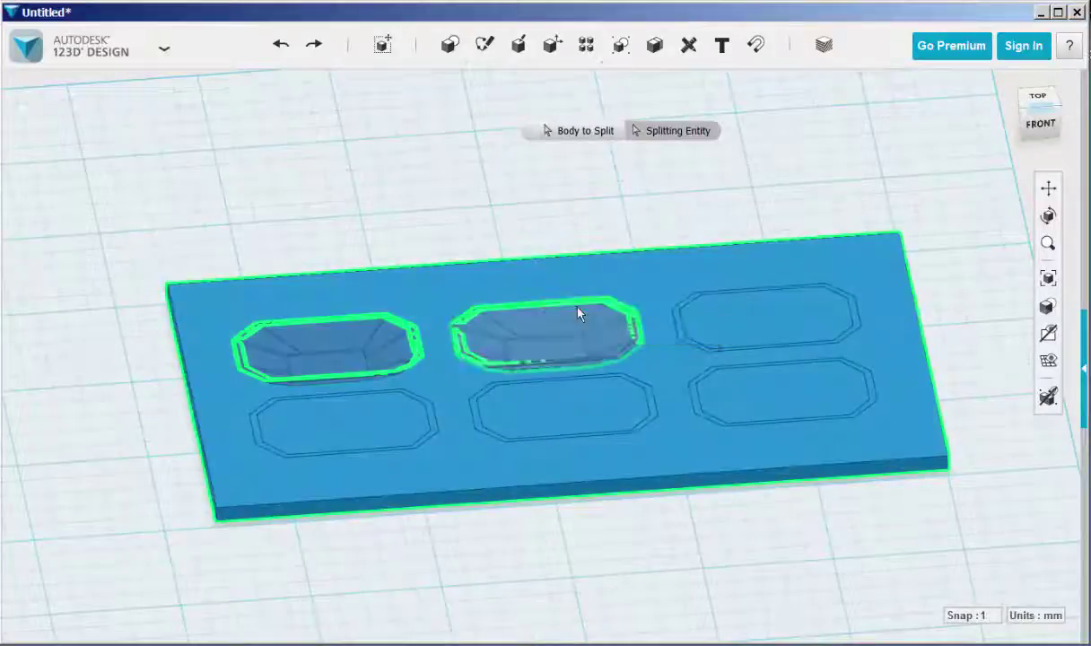
click(749, 323)
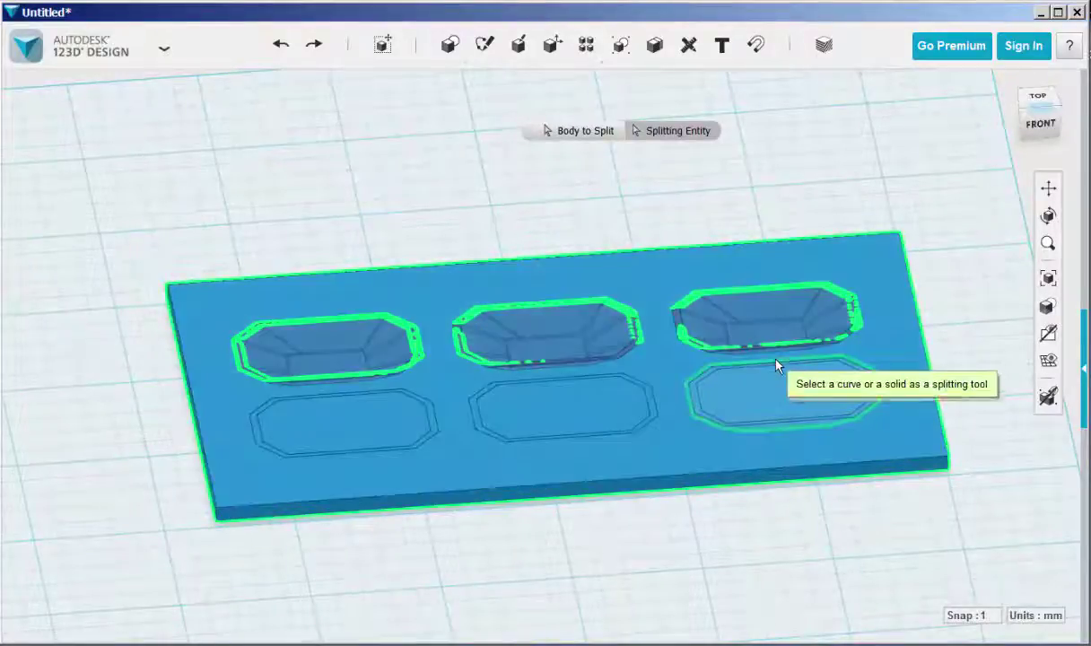
click(777, 365)
click(577, 382)
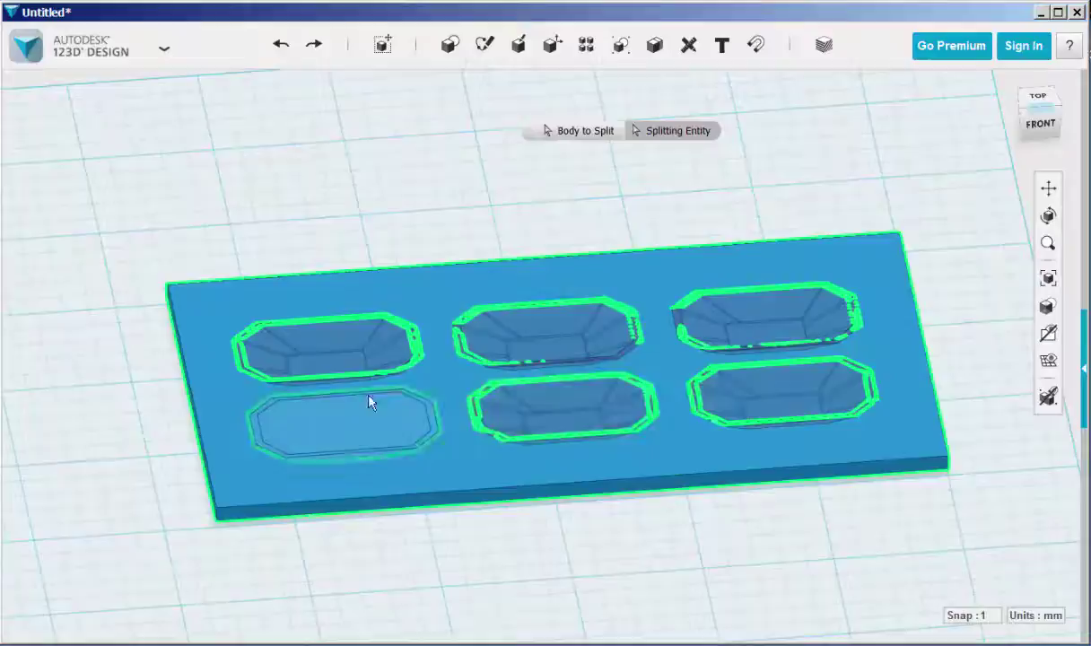
click(370, 401)
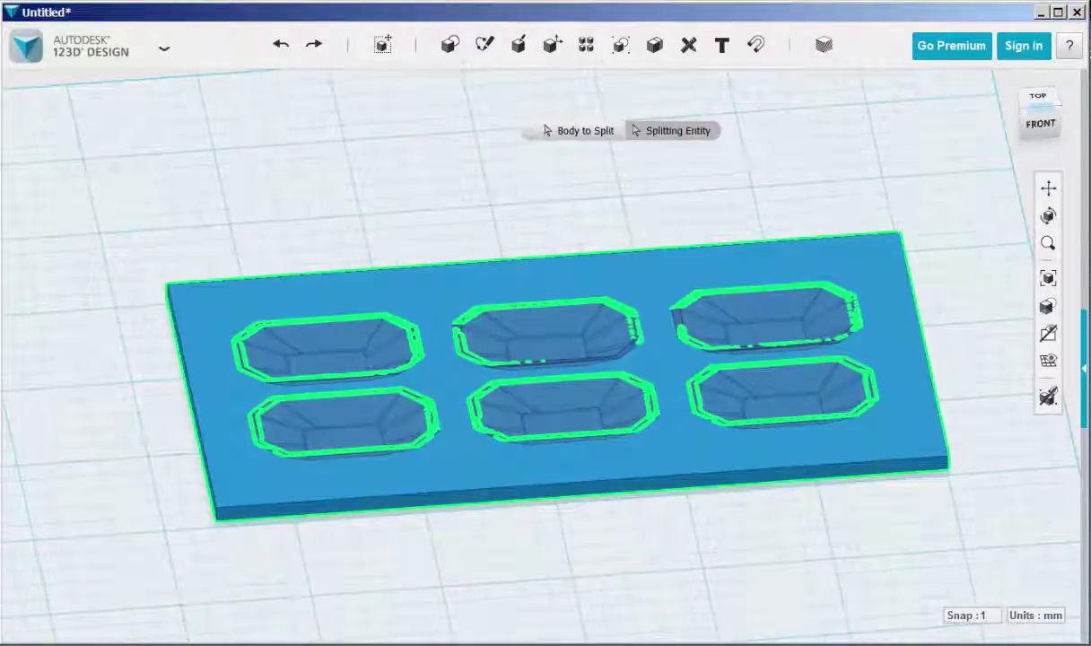
key(Return)
right_drag(574, 255, 266, 226)
Step: Select all six split-off octagon pieces in the slab
click(266, 227)
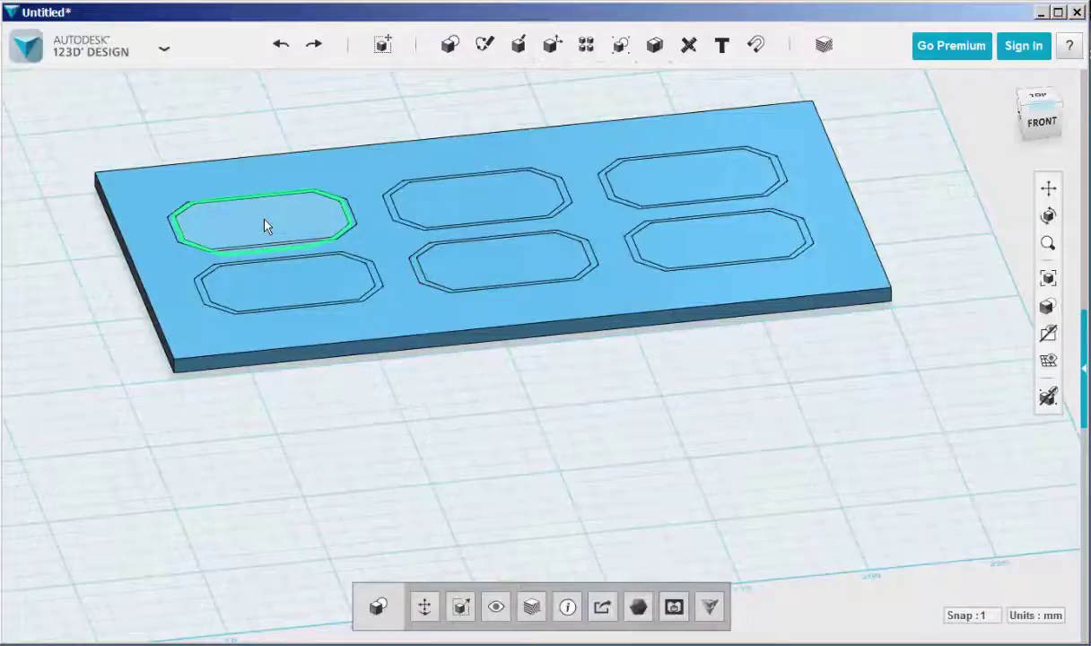
shift+click(454, 201)
shift+click(632, 193)
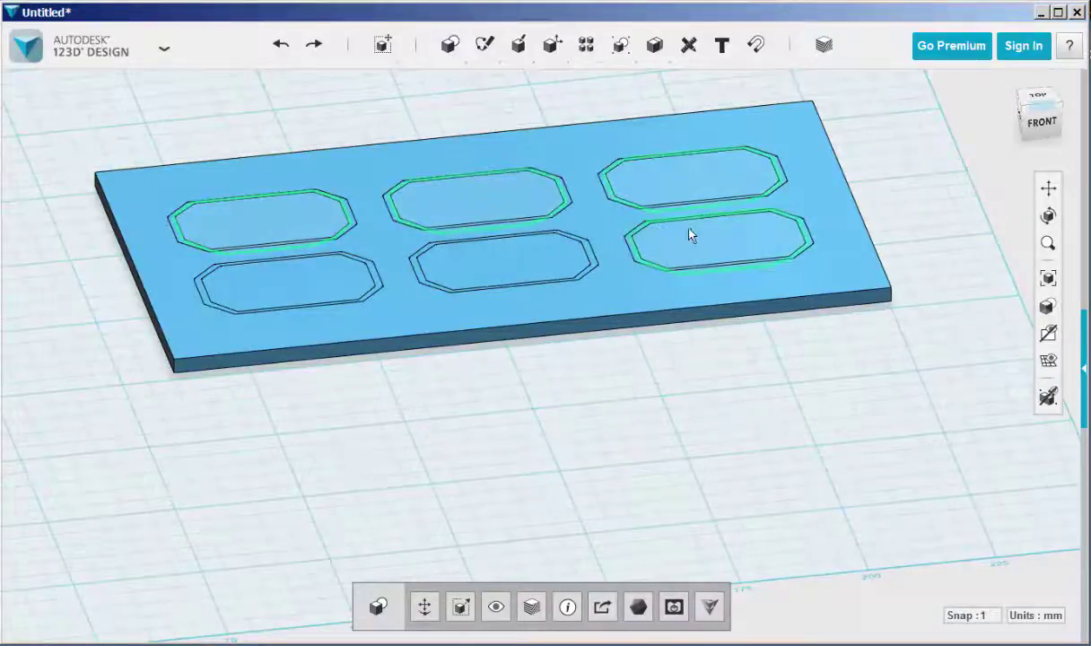
shift+click(654, 218)
shift+click(532, 249)
shift+click(309, 283)
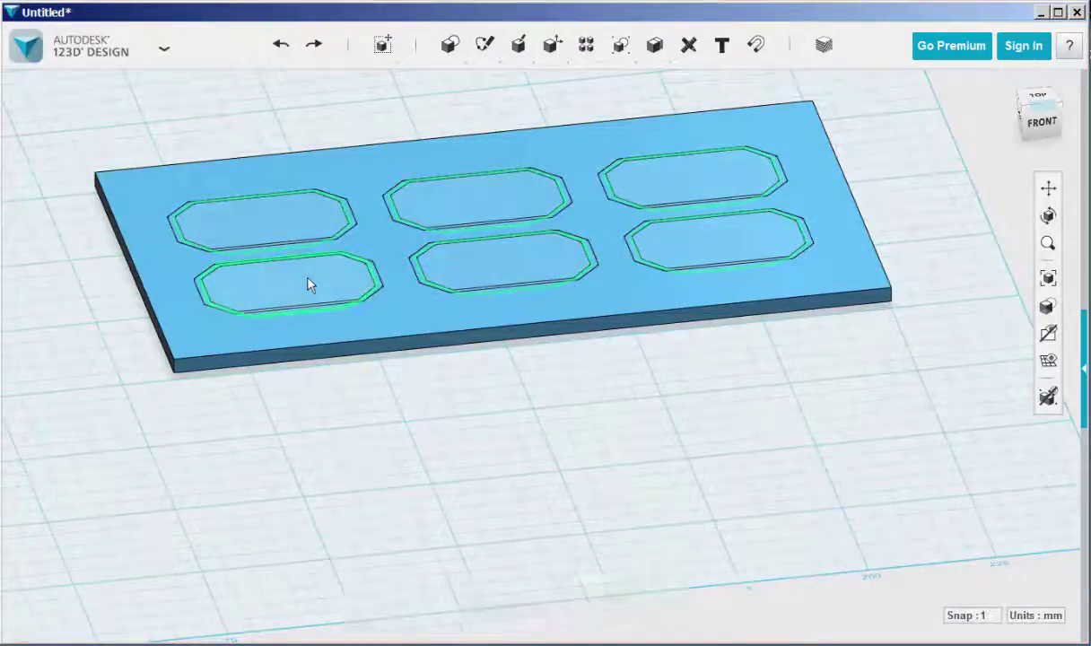
Step: Drag the six octagon pieces down below the slab and delete them
click(425, 606)
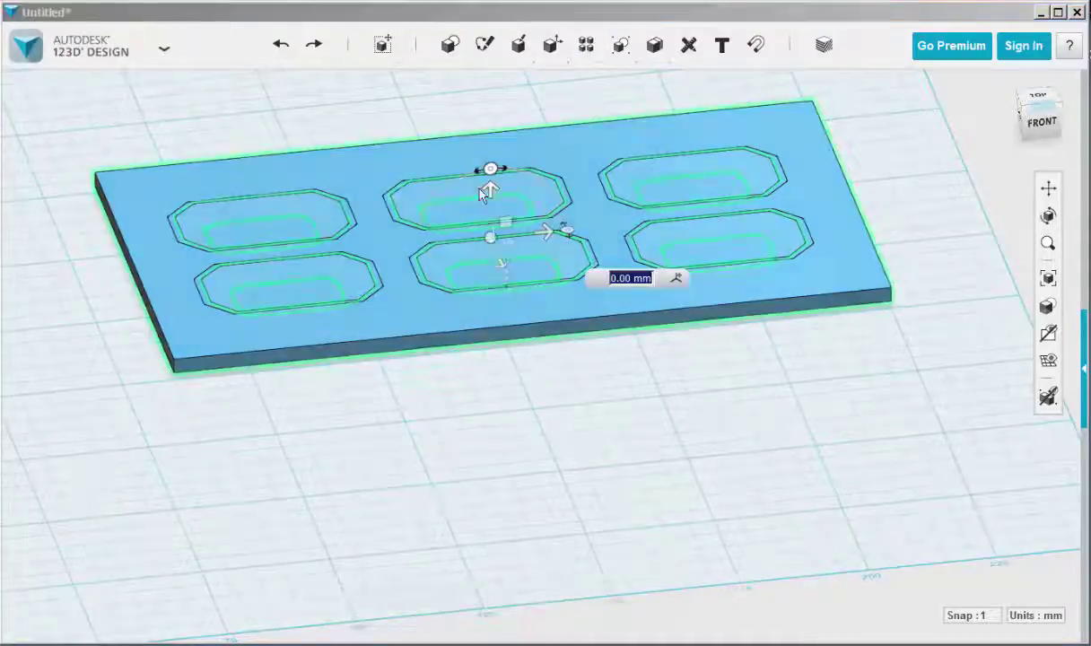
drag(490, 188, 487, 414)
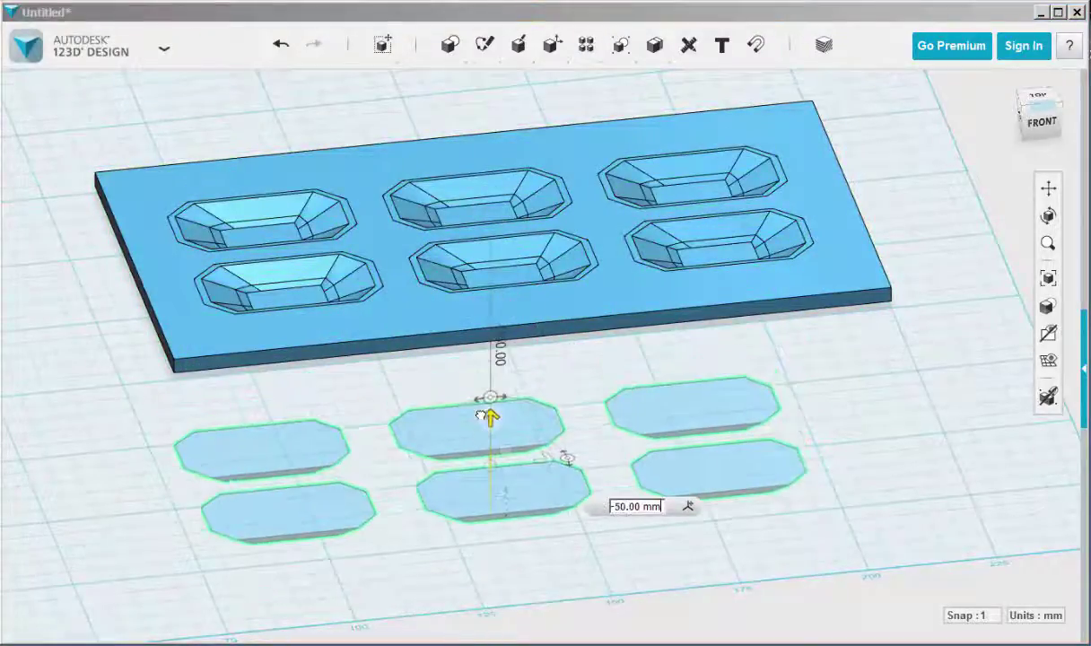
click(813, 390)
drag(203, 425, 877, 592)
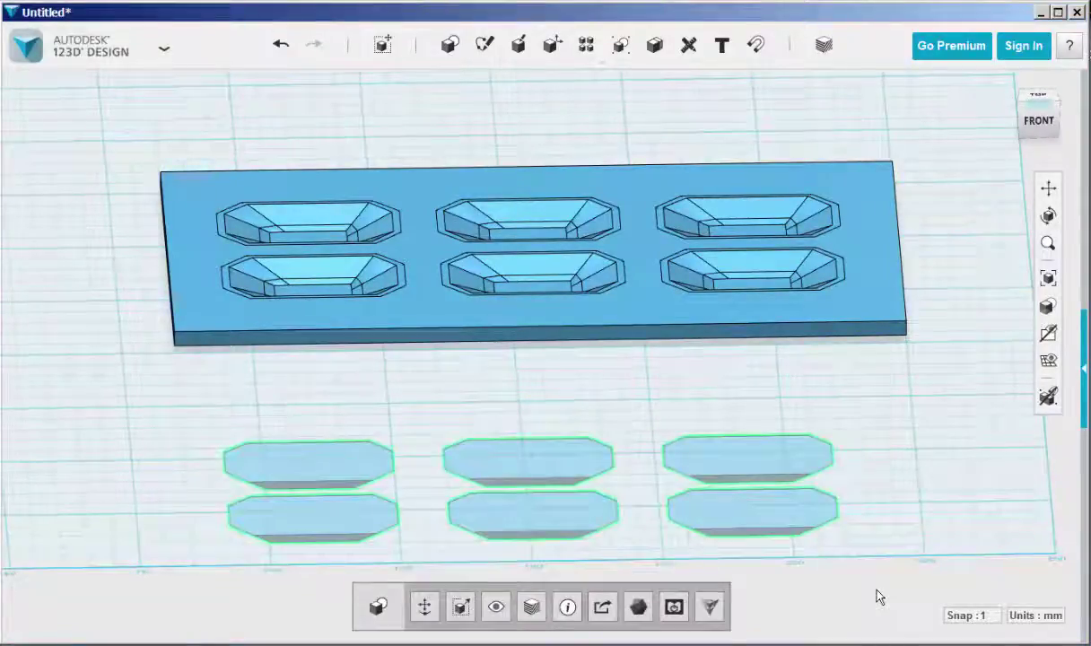
key(Delete)
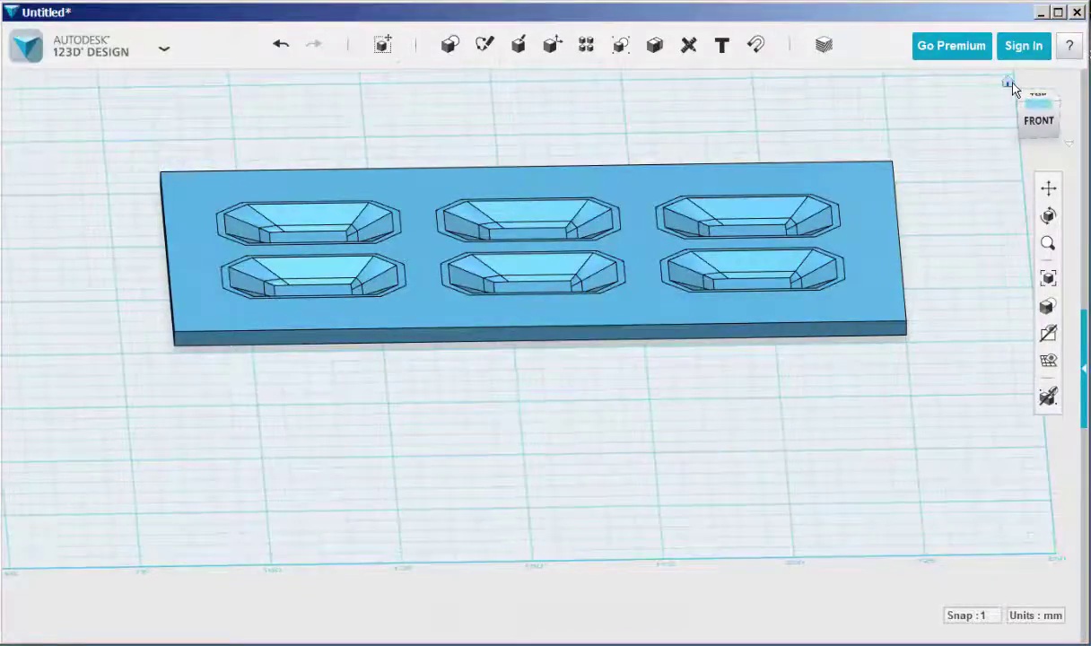
Step: Return to the home view, switch to perspective, and look down on the tray from above
click(1008, 81)
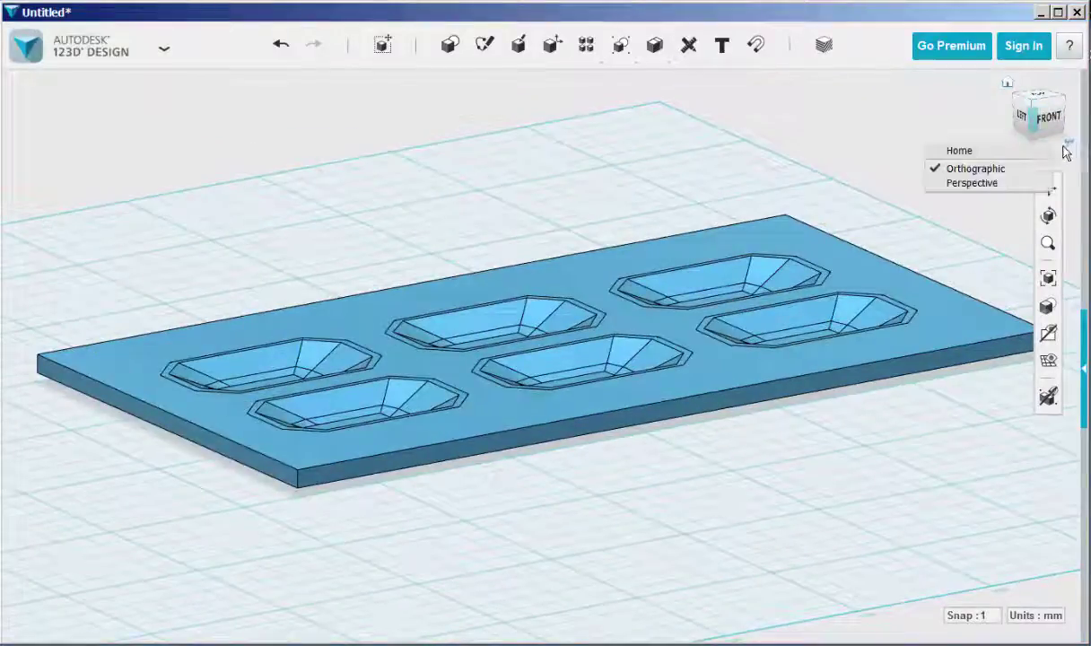
click(973, 184)
right_drag(498, 236, 487, 266)
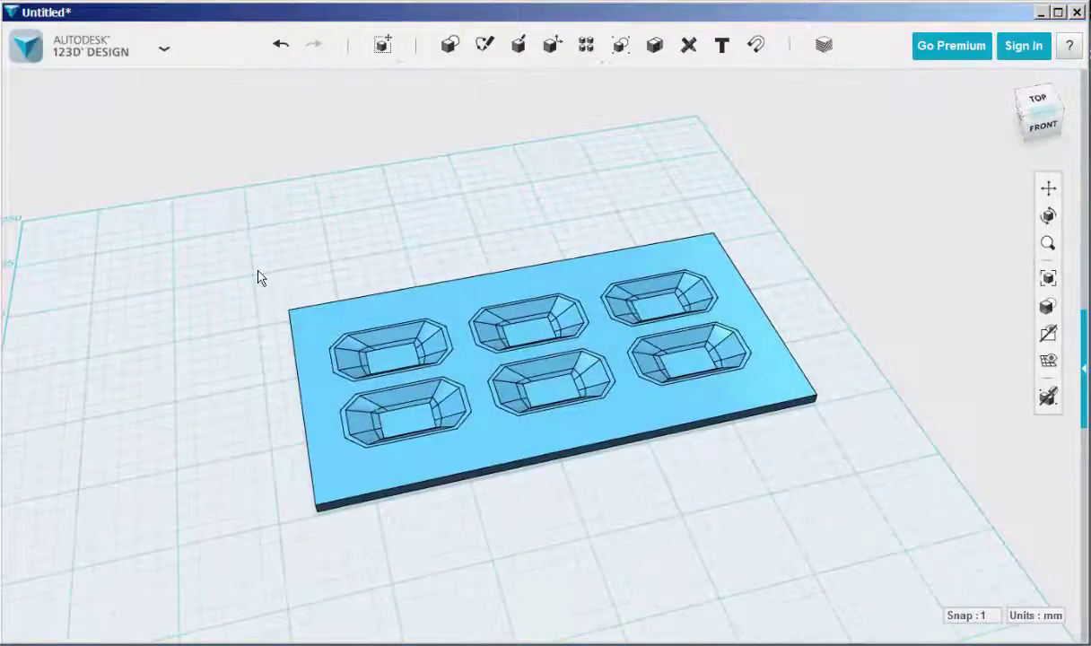
Step: Merge the top-left cavity body into the slab, then begin a second Merge
mouse_move(664, 39)
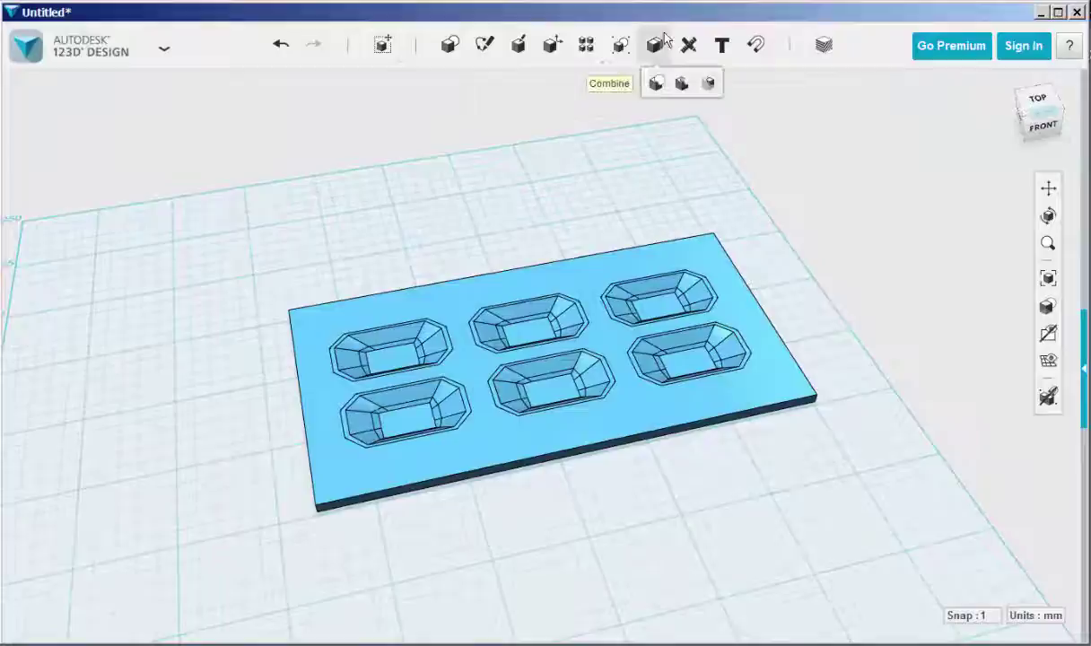
click(656, 83)
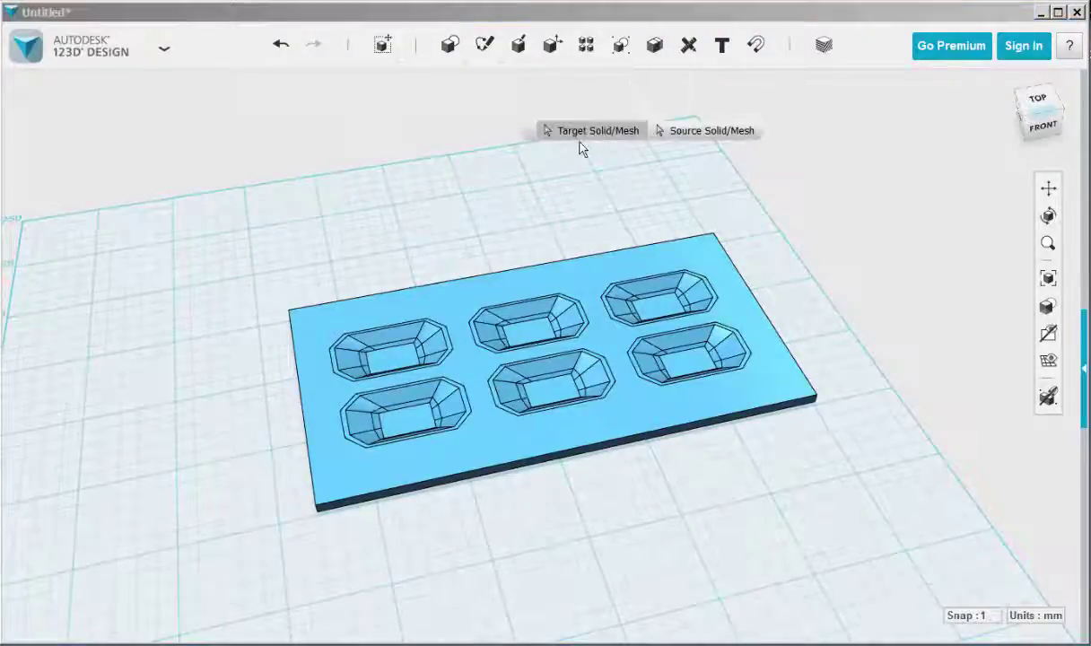
click(457, 298)
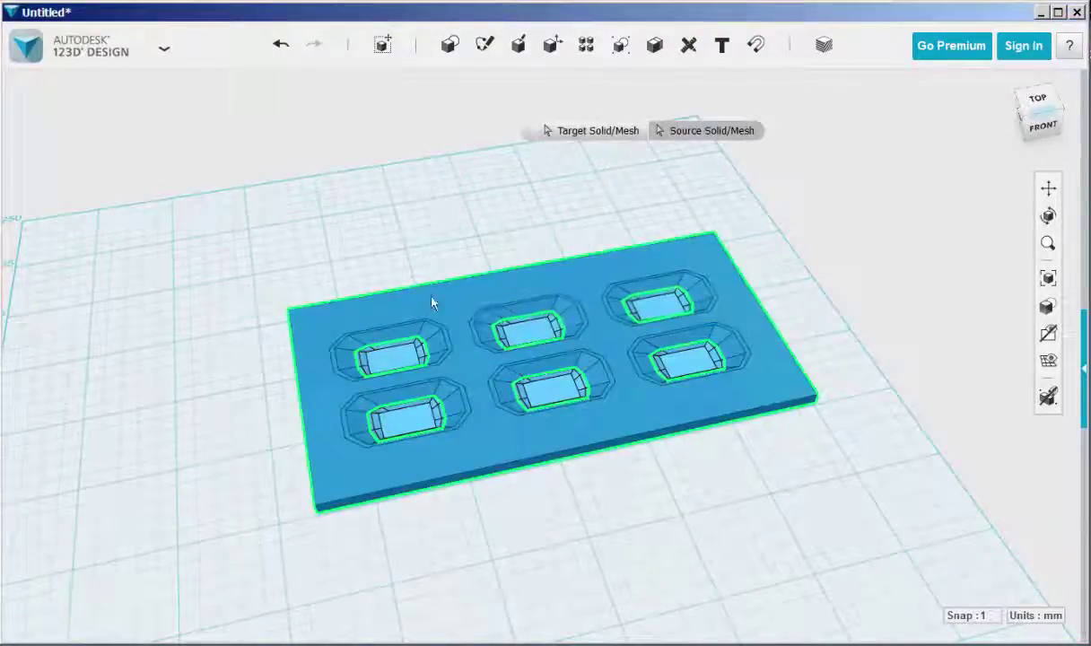
click(403, 355)
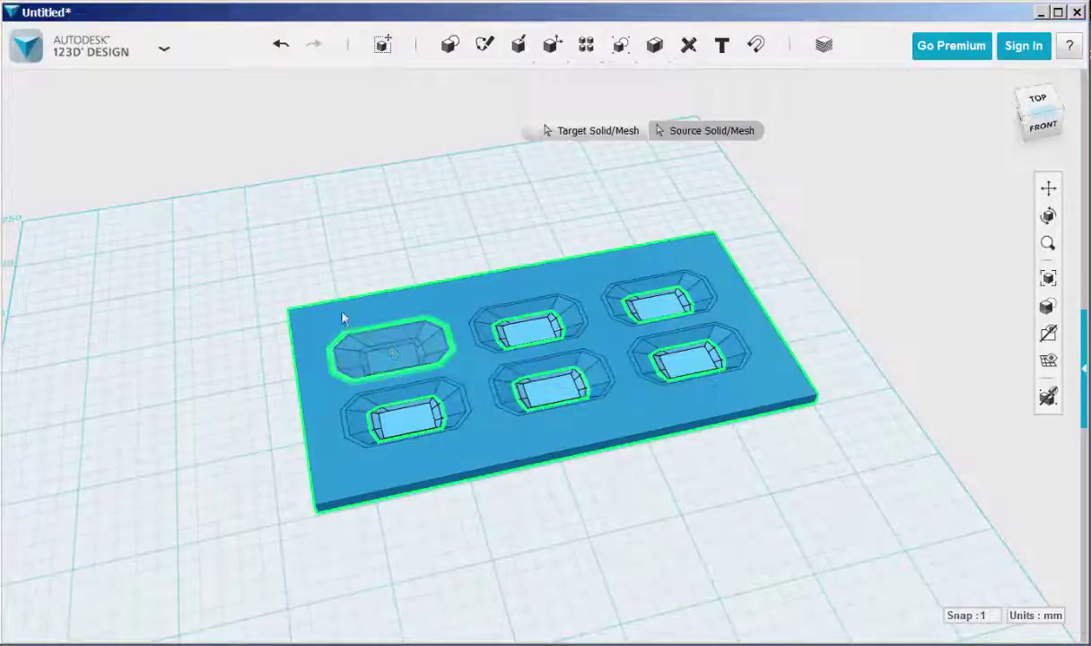
click(293, 214)
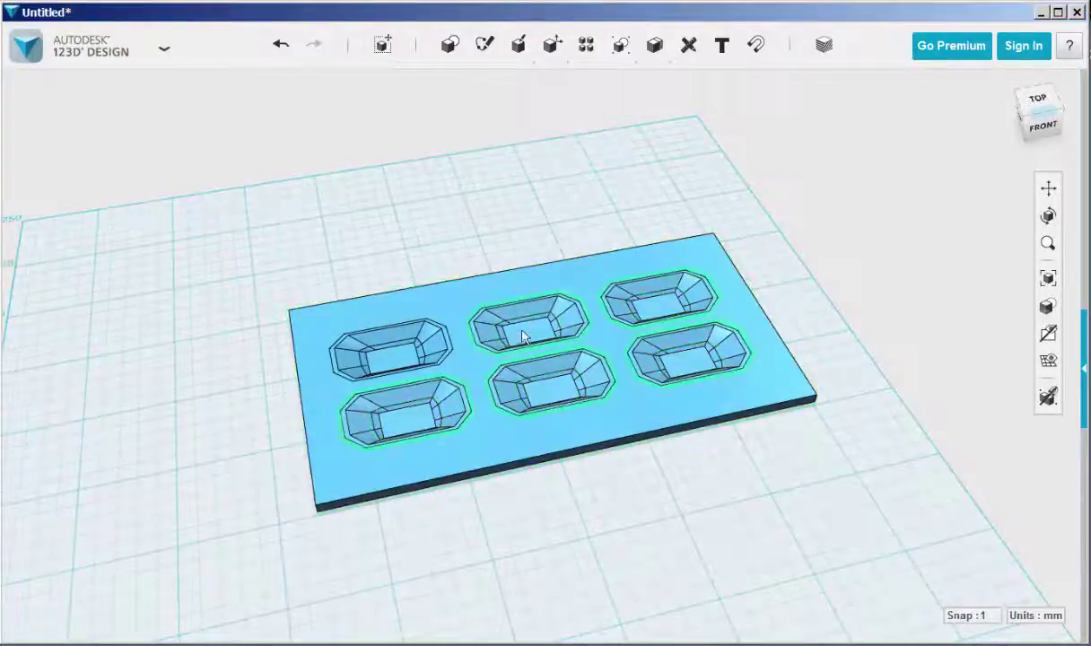
mouse_move(655, 45)
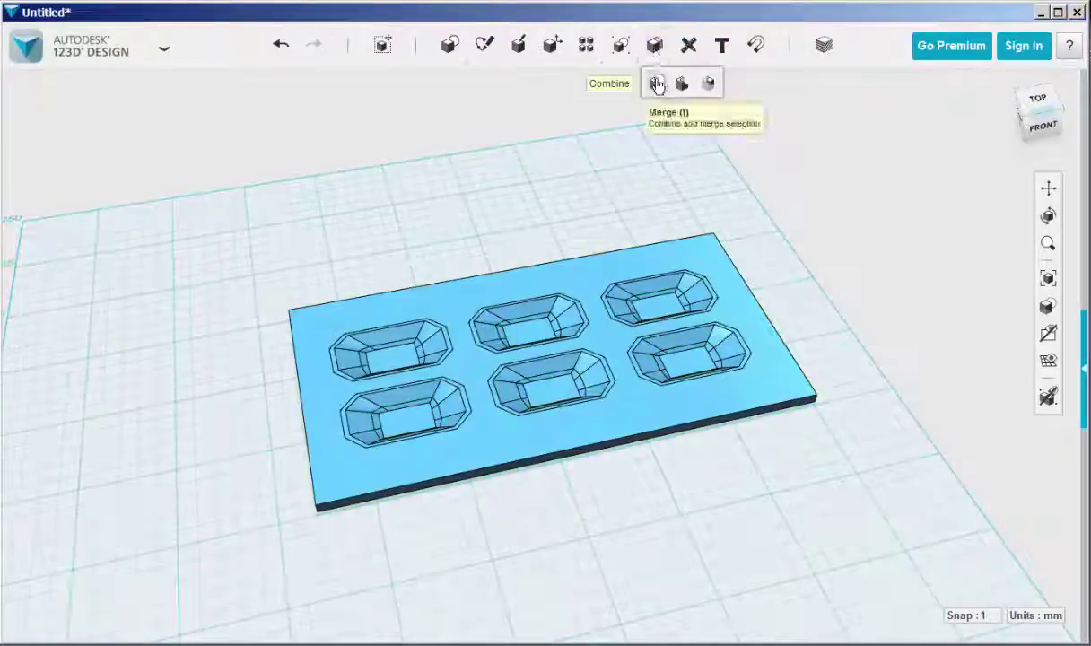
click(657, 84)
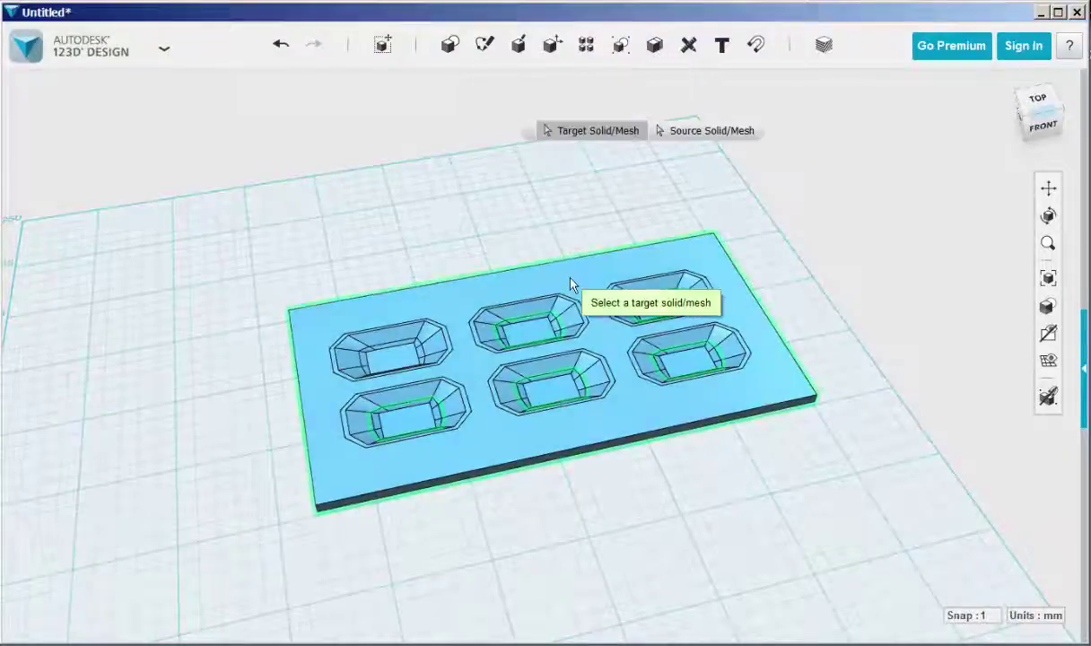